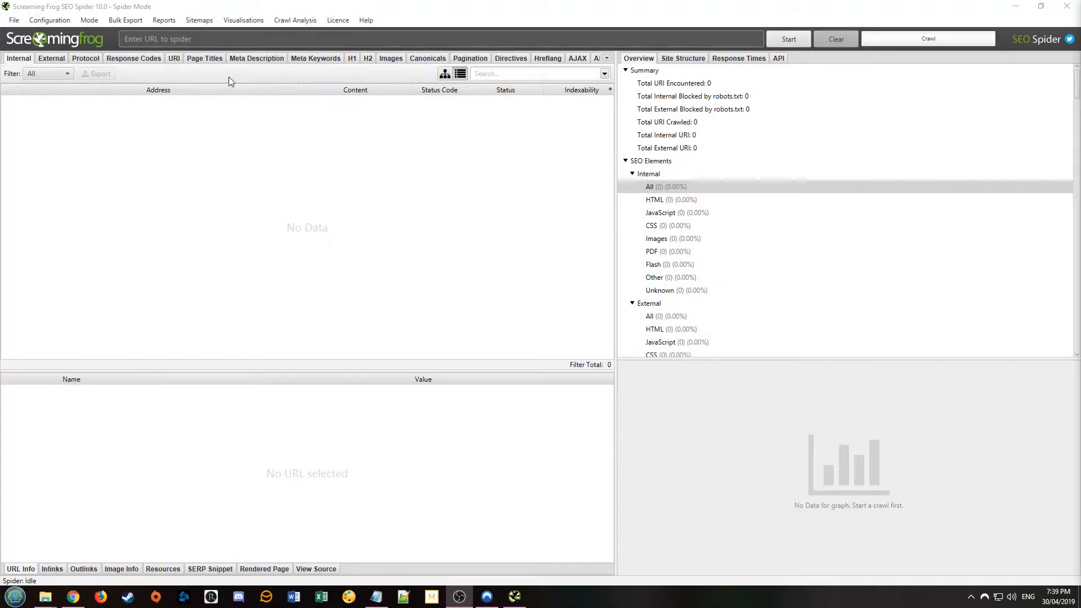
text(https://www.csj.co.uk/)
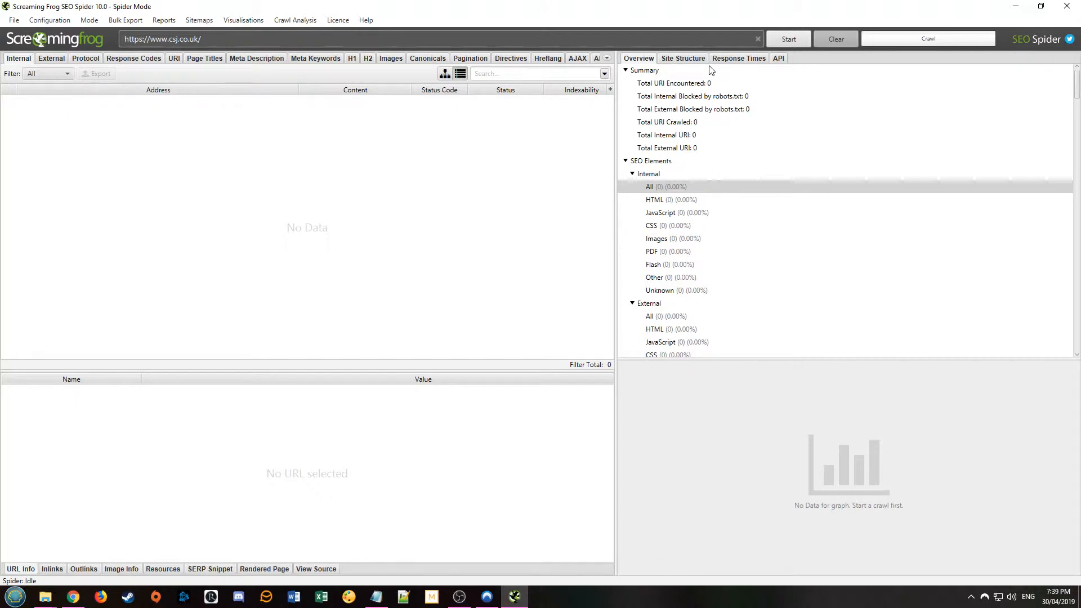
click(778, 39)
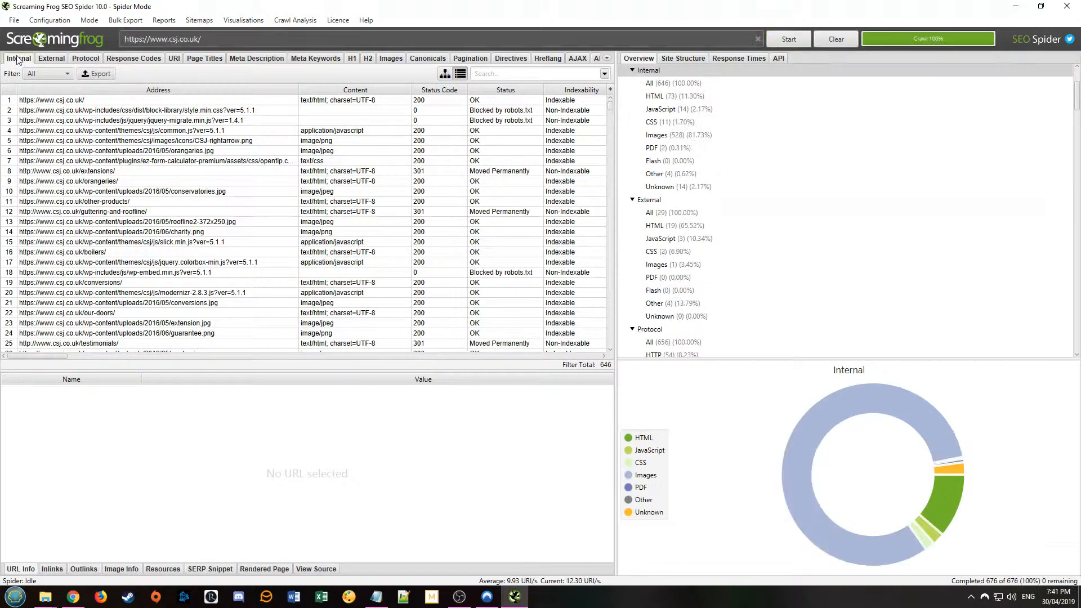
click(43, 77)
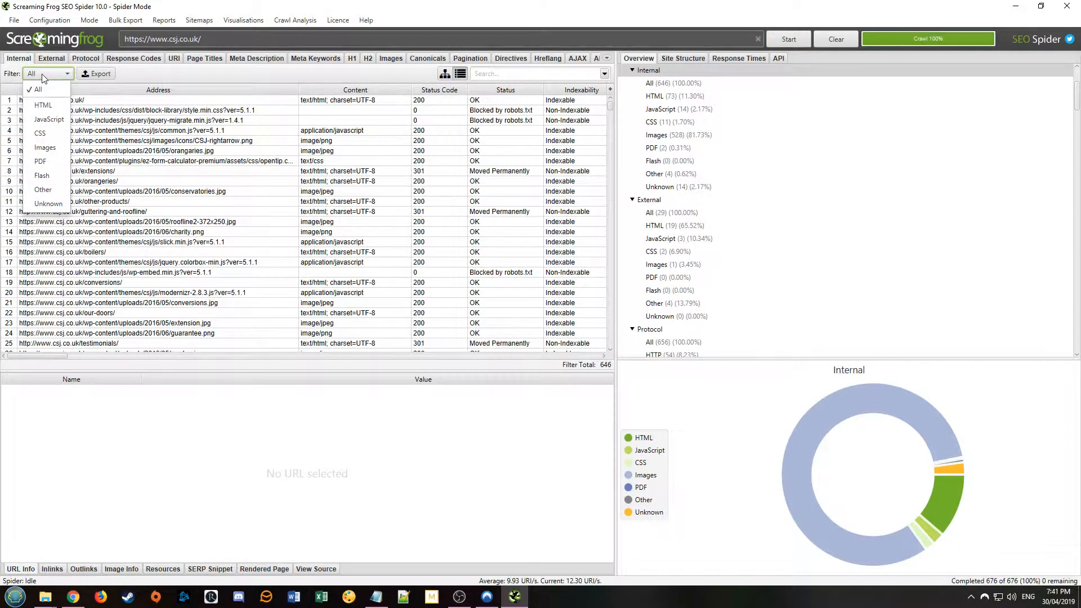
click(59, 108)
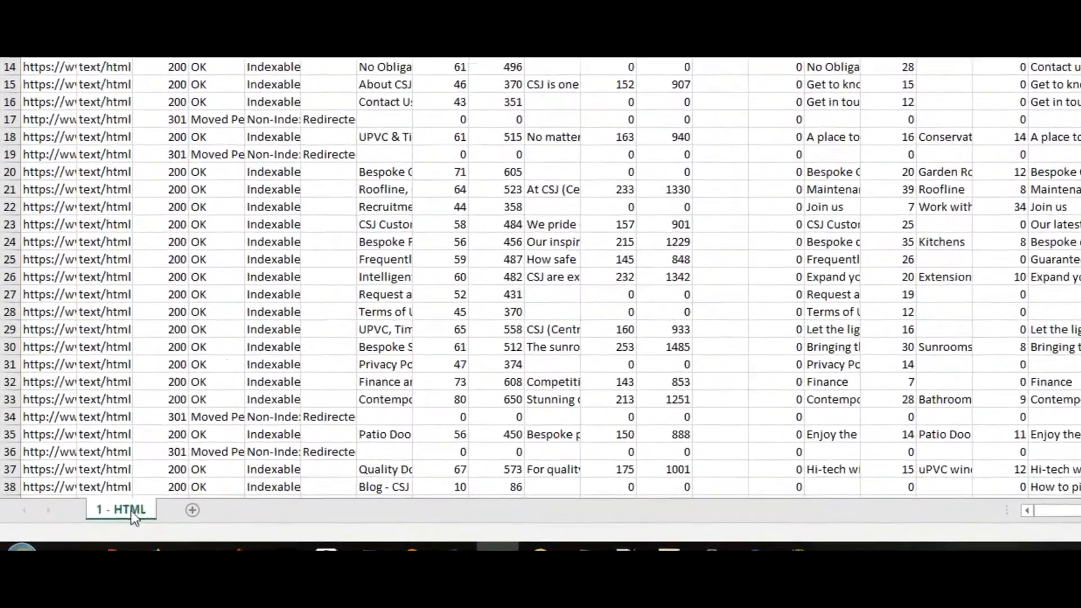
In the exported Excel workbook, create a copy of the 1 - HTML sheet at the end of the workbook
right_click(104, 543)
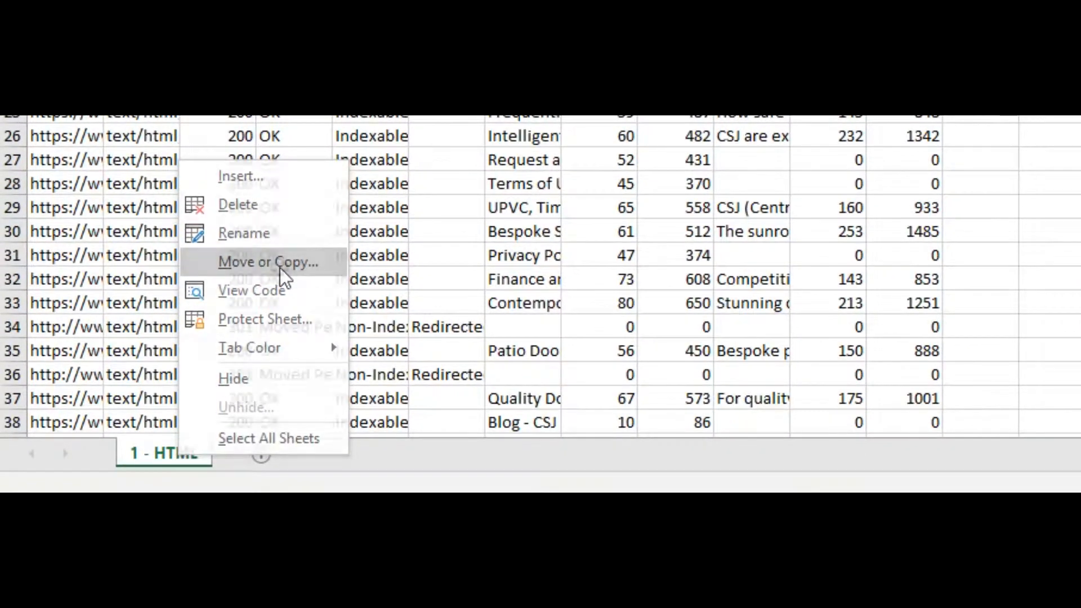
click(280, 262)
click(188, 243)
click(125, 357)
click(270, 397)
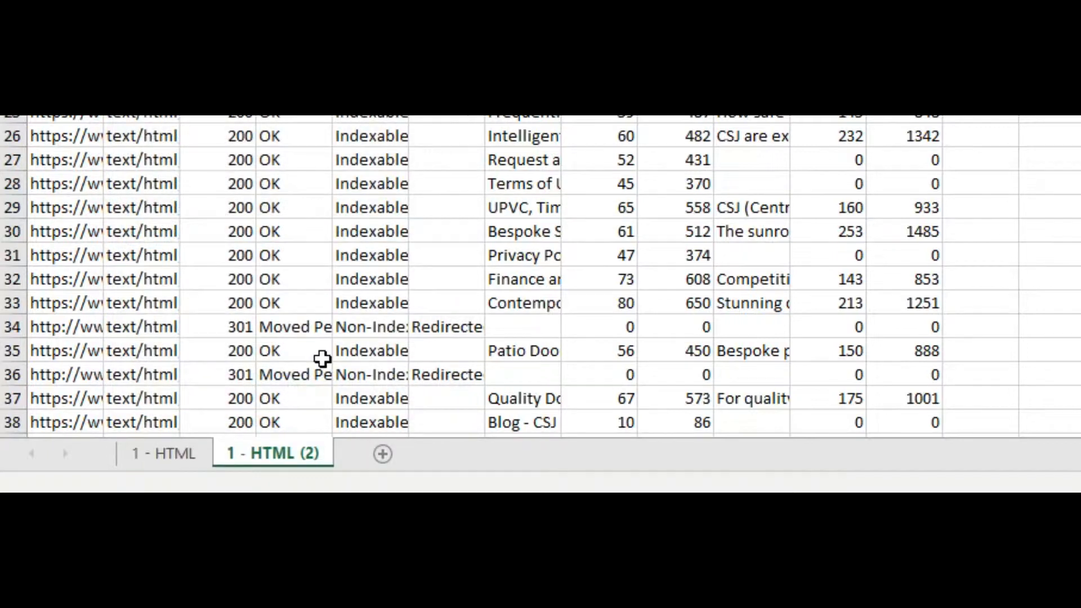
Rename the copied sheet to Workings
double_click(299, 455)
text(Workings)
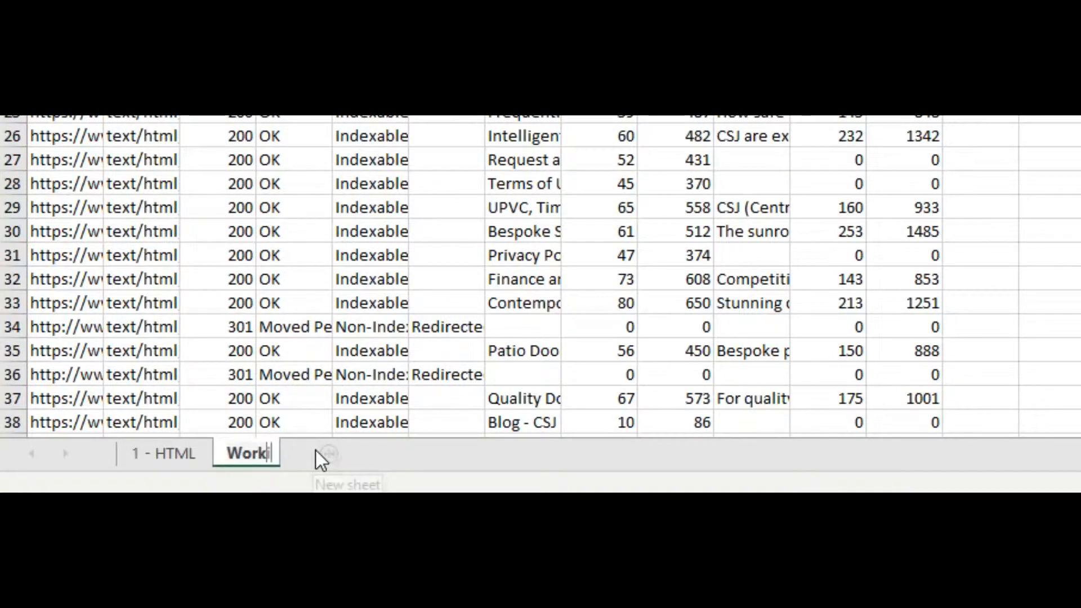
key(Return)
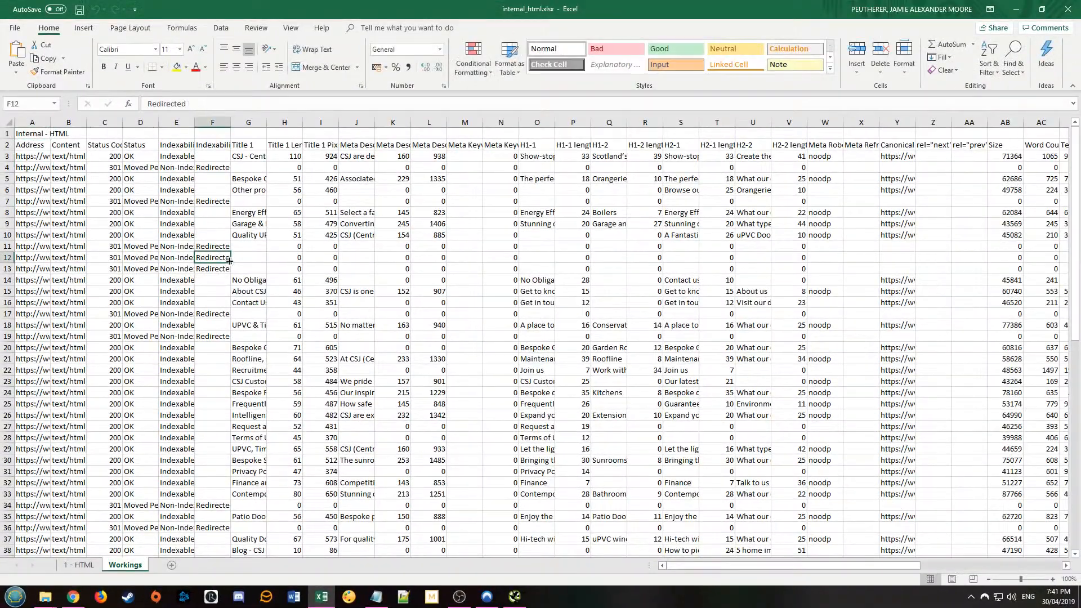
Delete the "Internal - HTML" title row above the headers and auto-fit the Address column's width
right_click(8, 134)
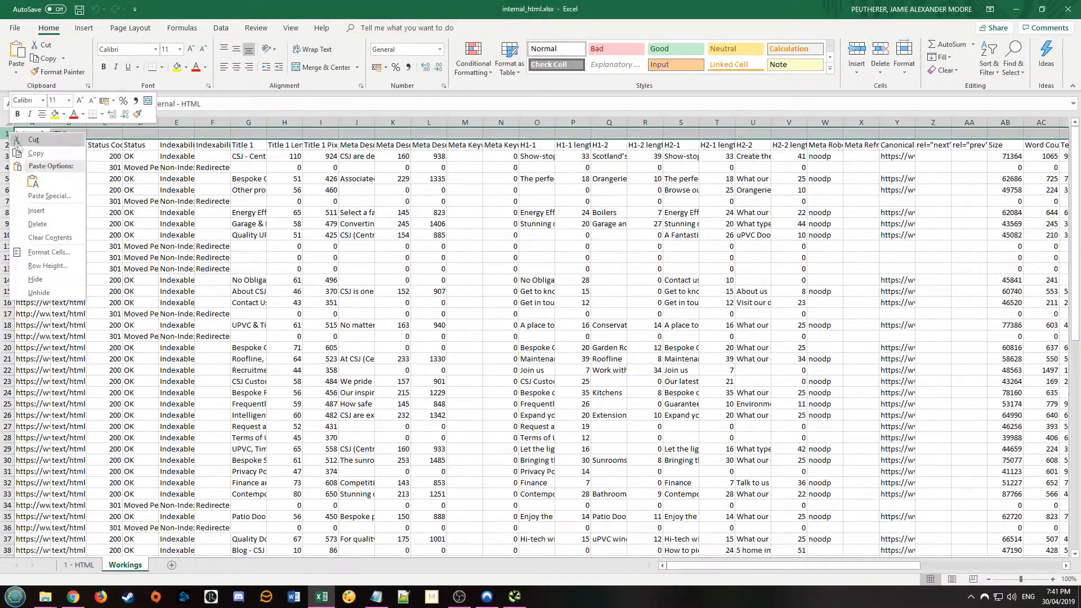
click(43, 222)
double_click(50, 123)
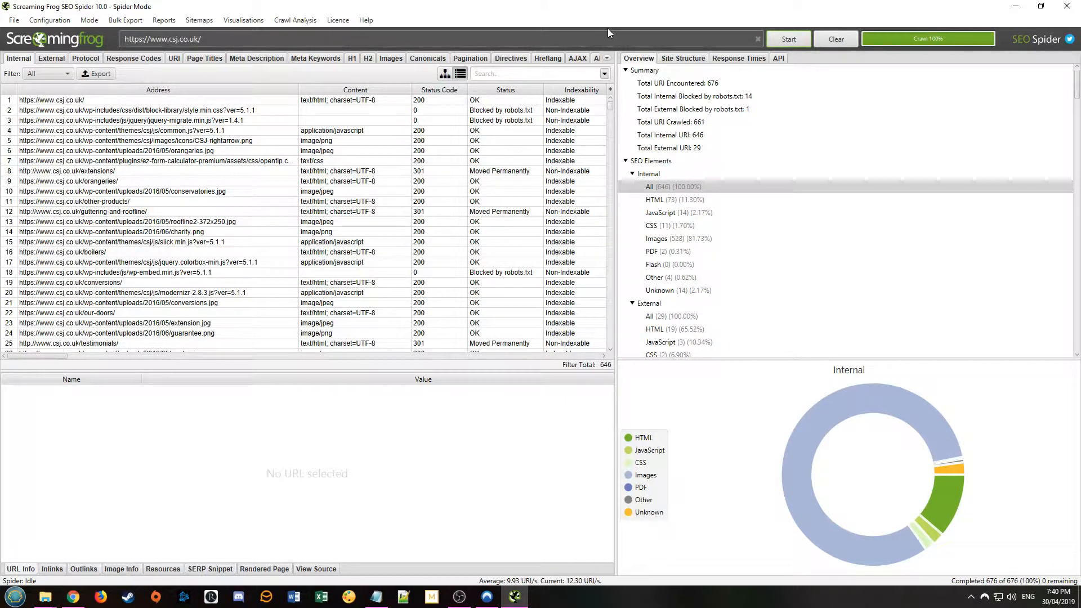
Switch to Screaming Frog and examine the page title categories, from all, missing and duplicate to length, pixel width, H1 match and multiple
click(201, 59)
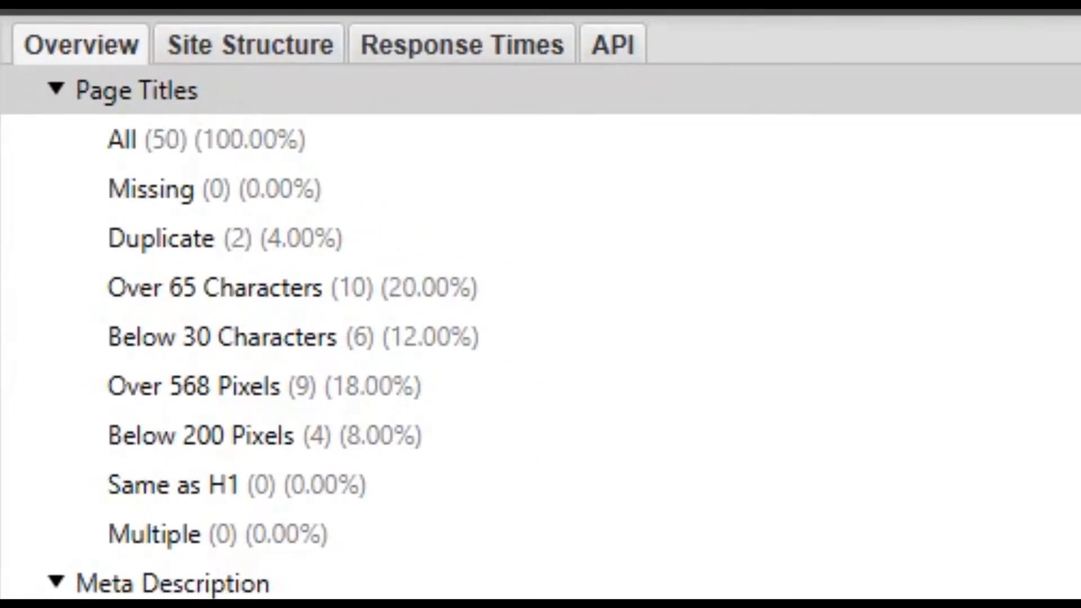
click(523, 94)
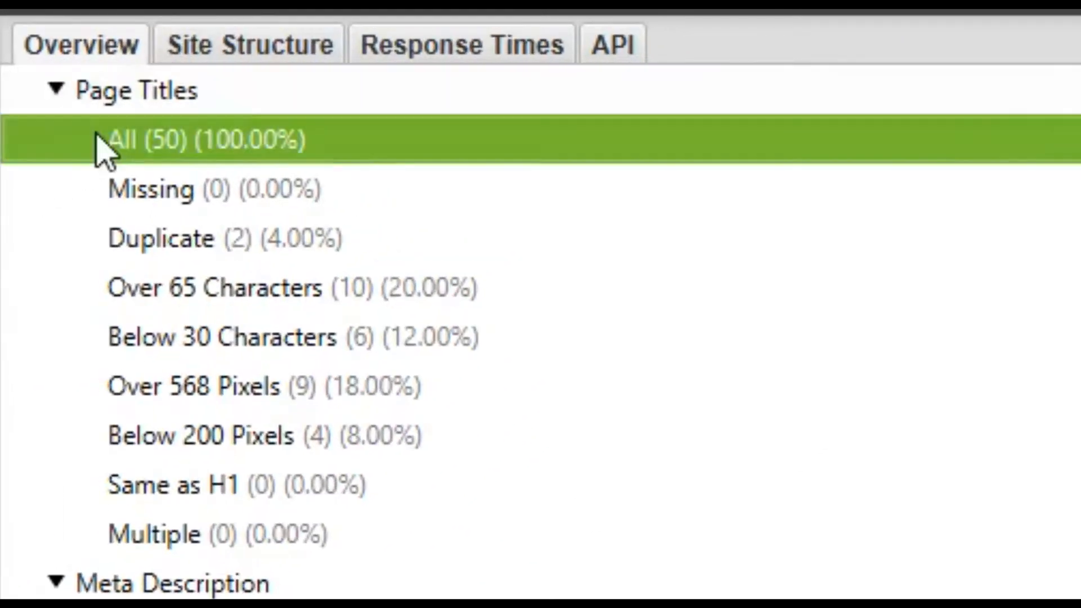
click(97, 206)
click(99, 243)
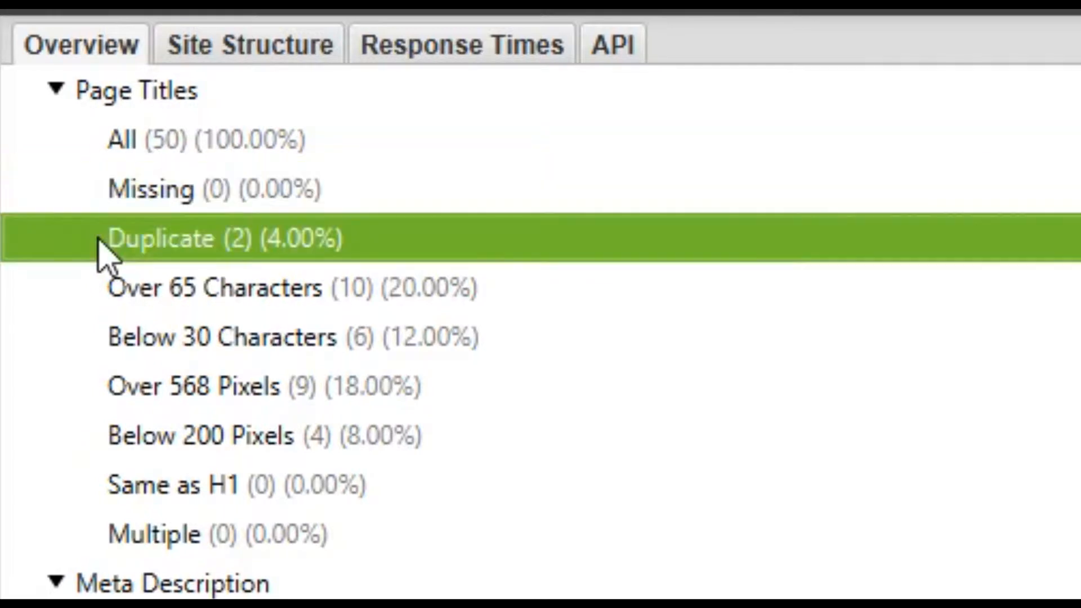
click(102, 294)
click(103, 341)
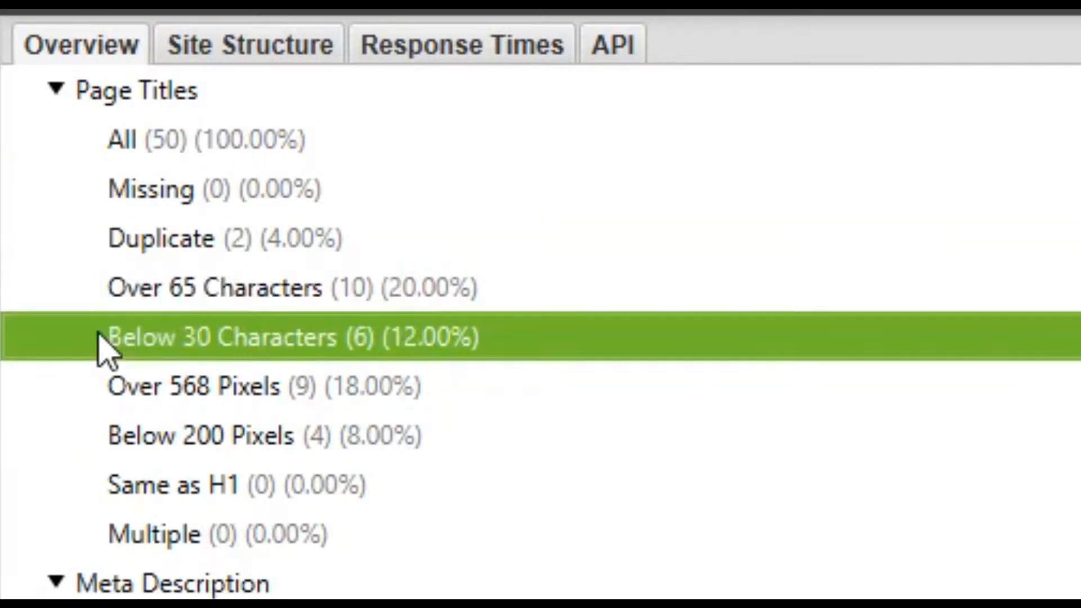
click(103, 391)
click(103, 442)
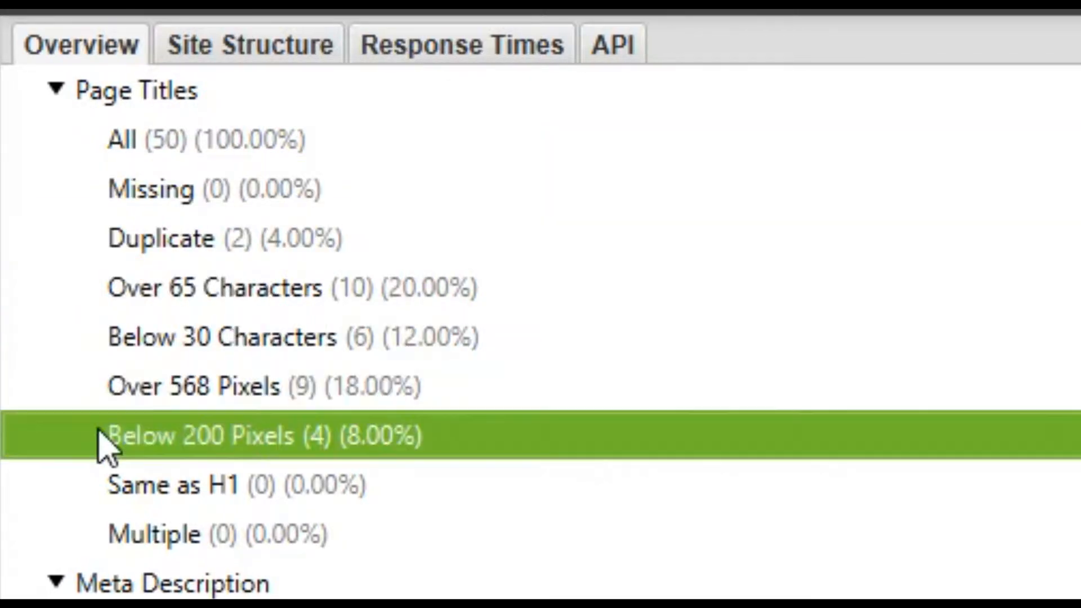
click(92, 494)
click(90, 545)
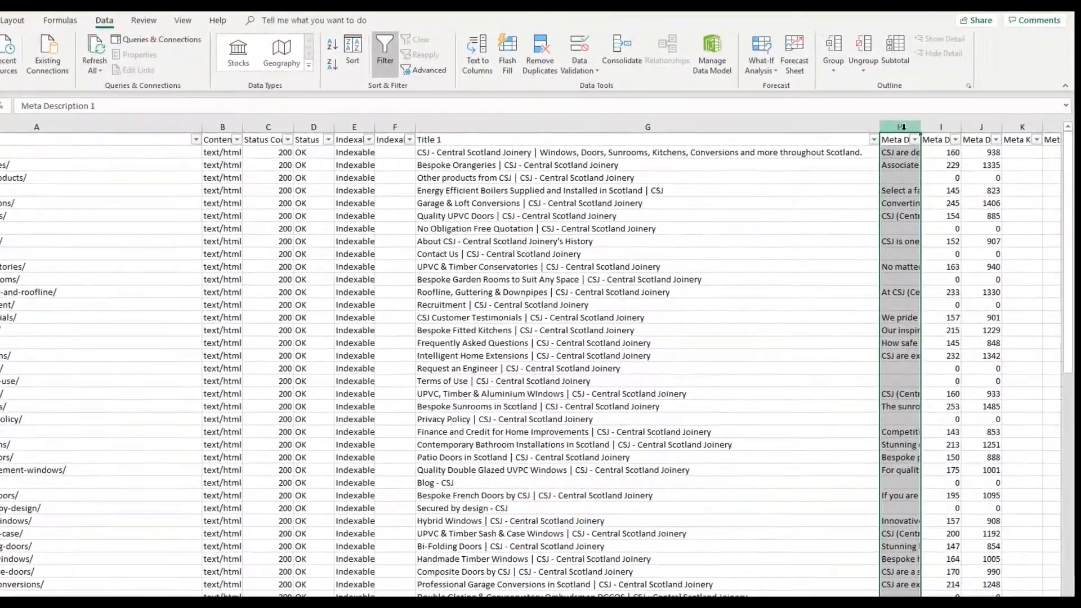
In the Excel Workings sheet, insert an empty column before Meta Description 1 and narrow it
right_click(913, 125)
click(944, 210)
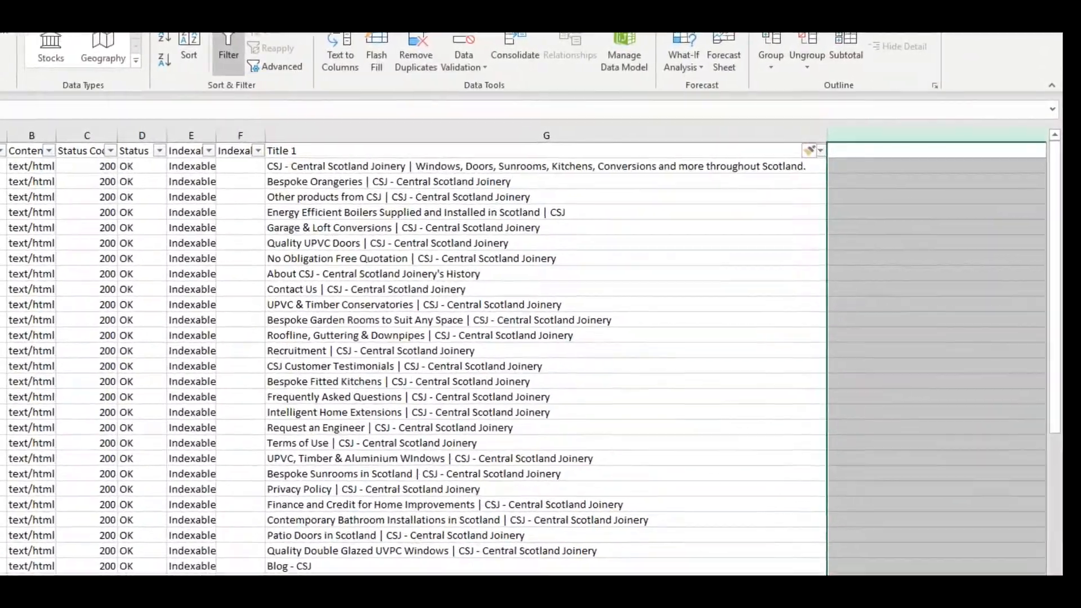
scroll(910, 321, down, 2)
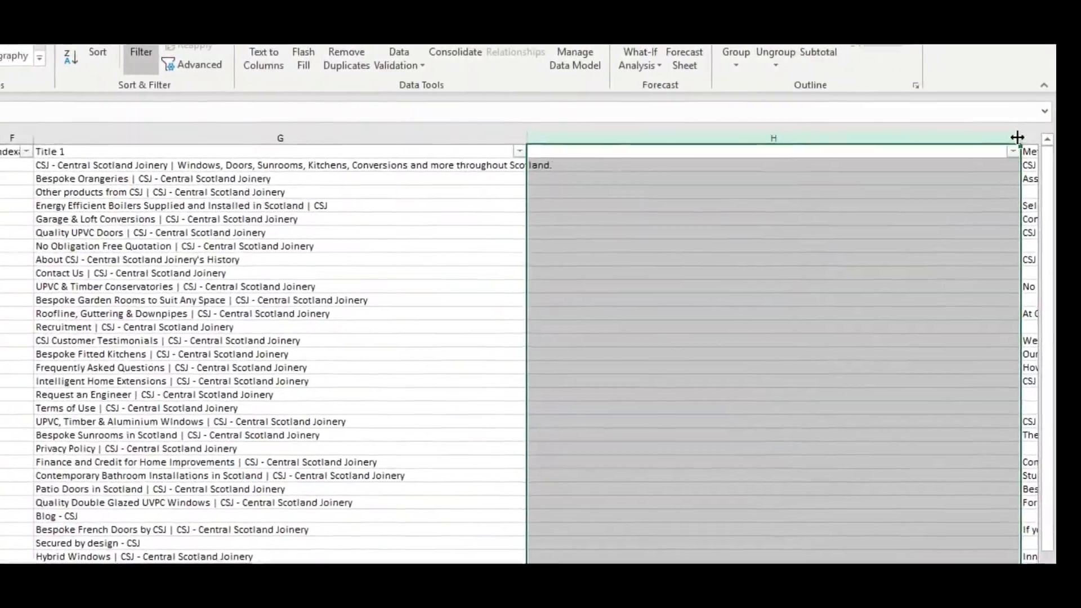
drag(1016, 136, 591, 145)
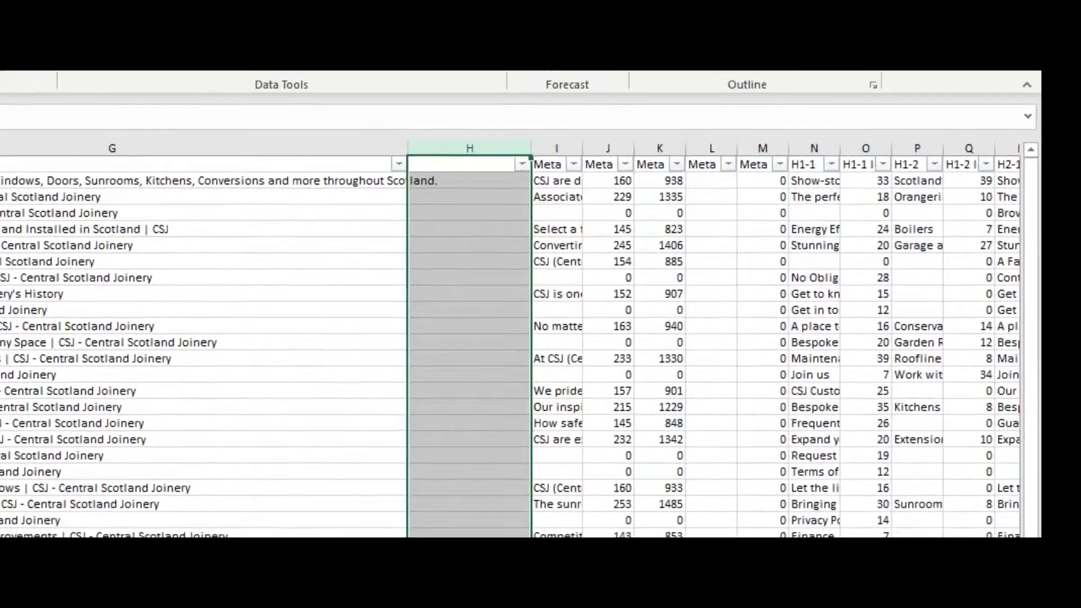
scroll(521, 340, up, 2)
Enter the header "Title Tag Length" in the empty column H
click(792, 171)
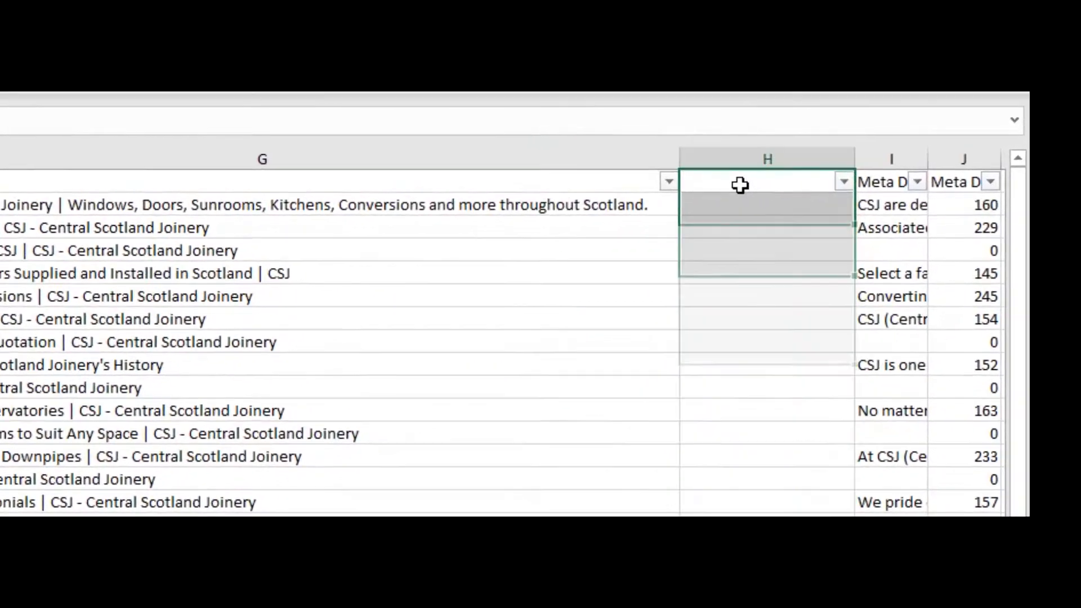
text(Title T)
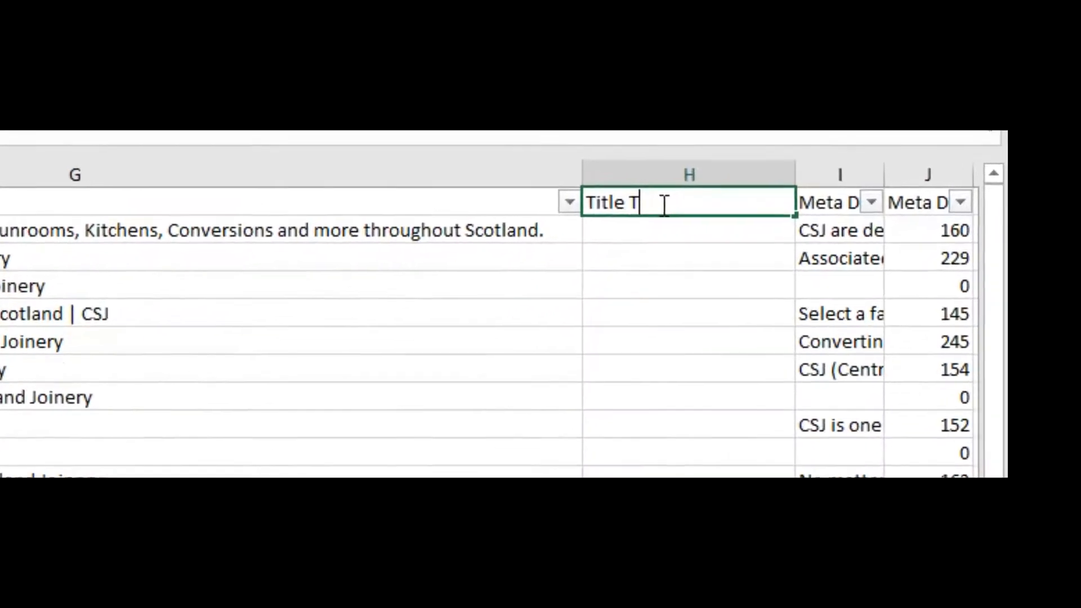
text(ag Length)
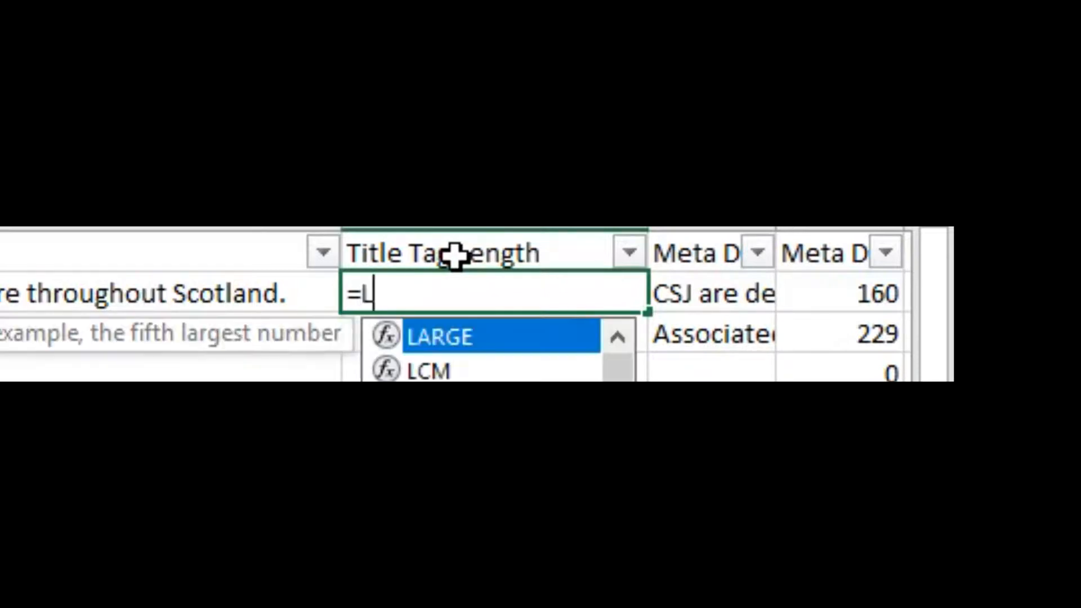
Calculate the title lengths with =LEN(G2) in H2 and fill the formula down the column
text(=LEN()
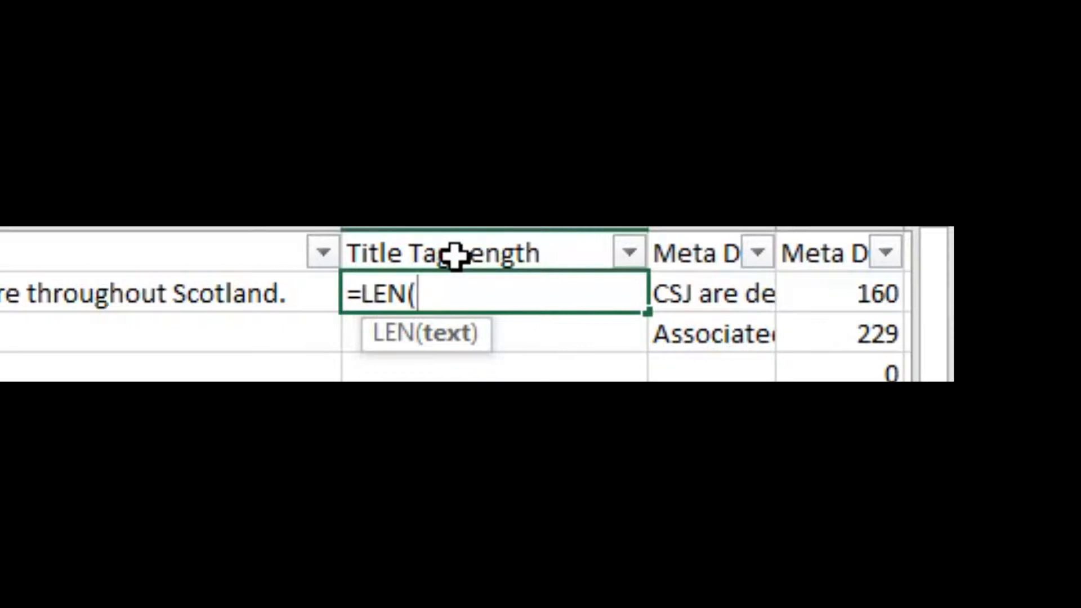
text(G2)
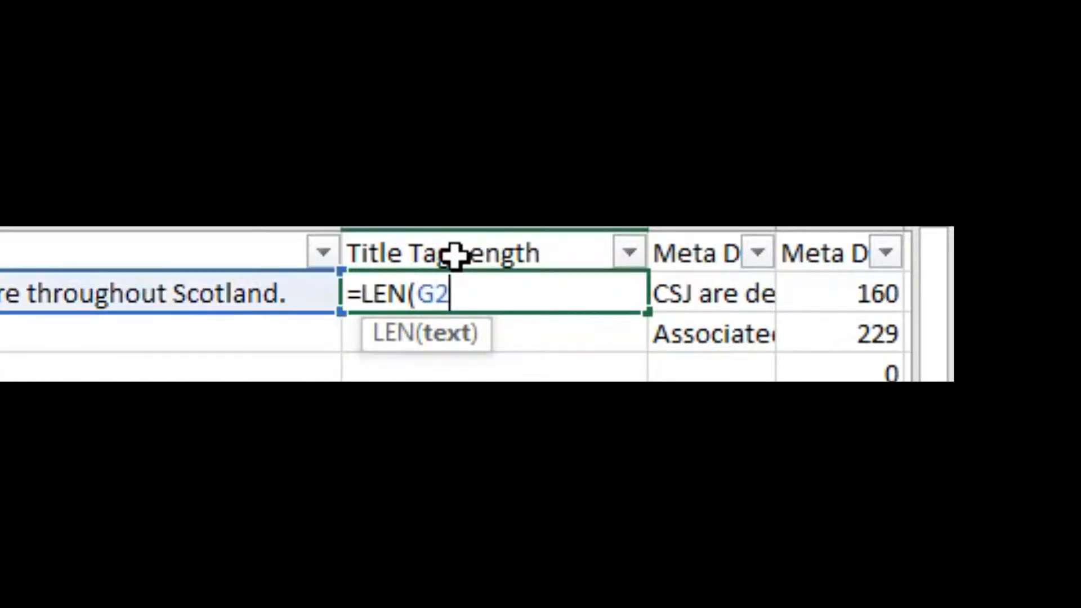
text())
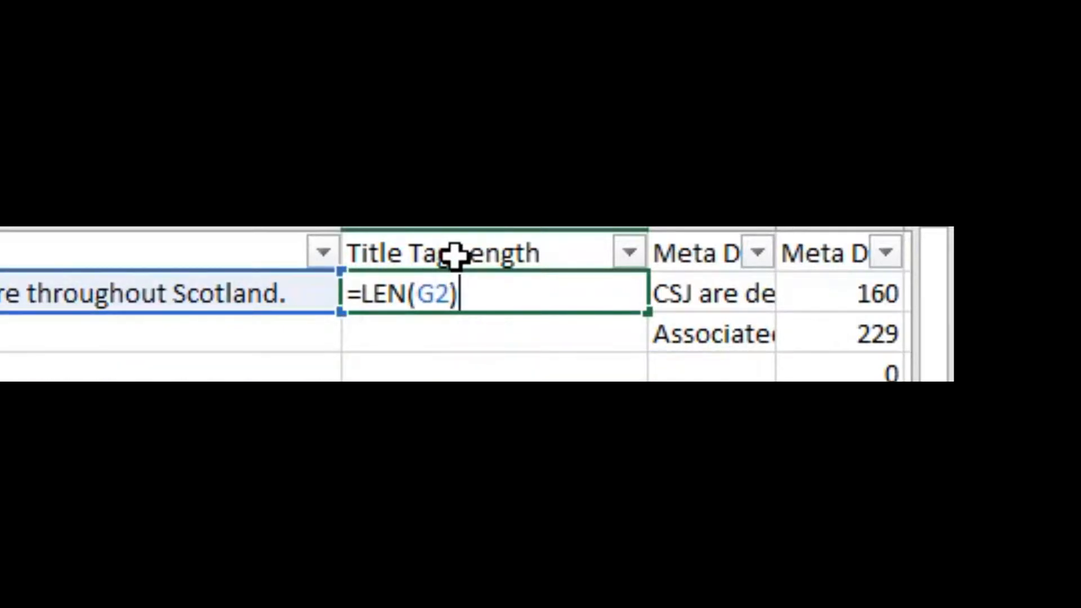
key(Return)
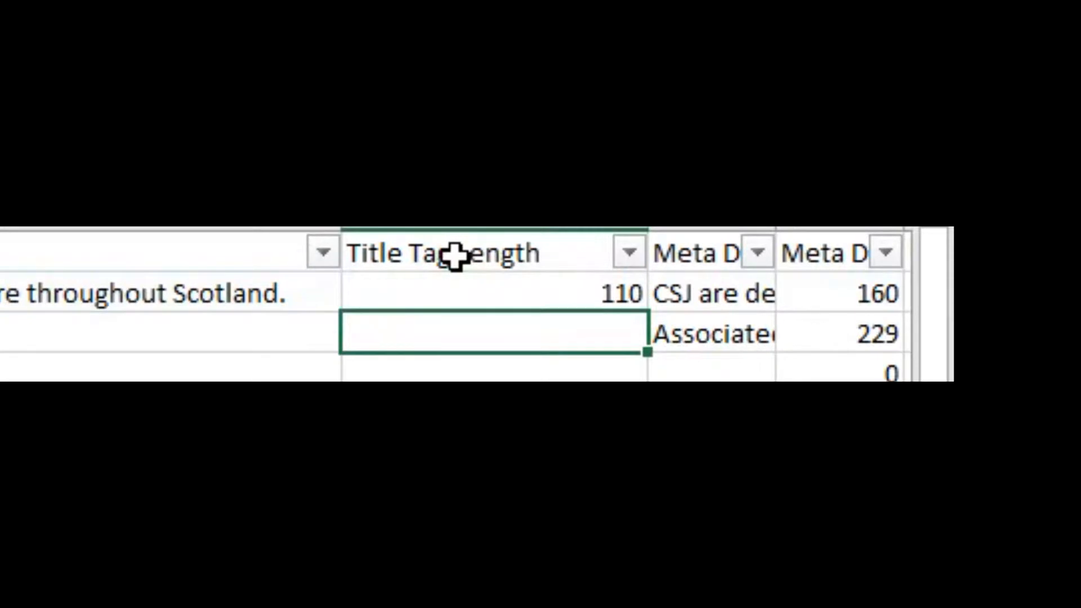
click(553, 289)
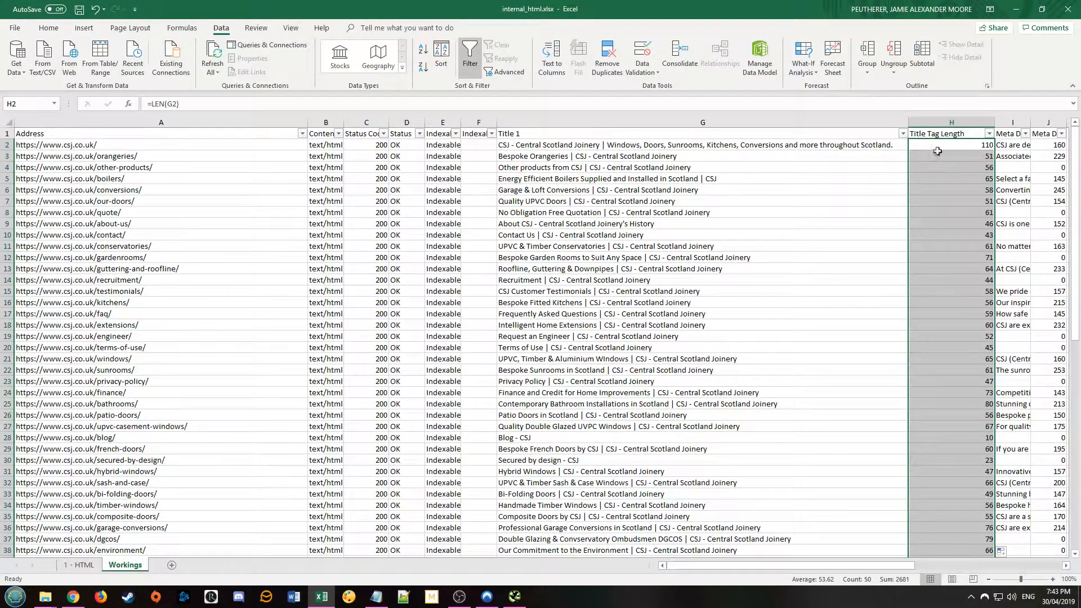
double_click(945, 174)
Sort the rows by Title Tag Length from largest to smallest and highlight the longest lengths in H2:H17
drag(937, 157, 934, 449)
click(927, 188)
click(989, 133)
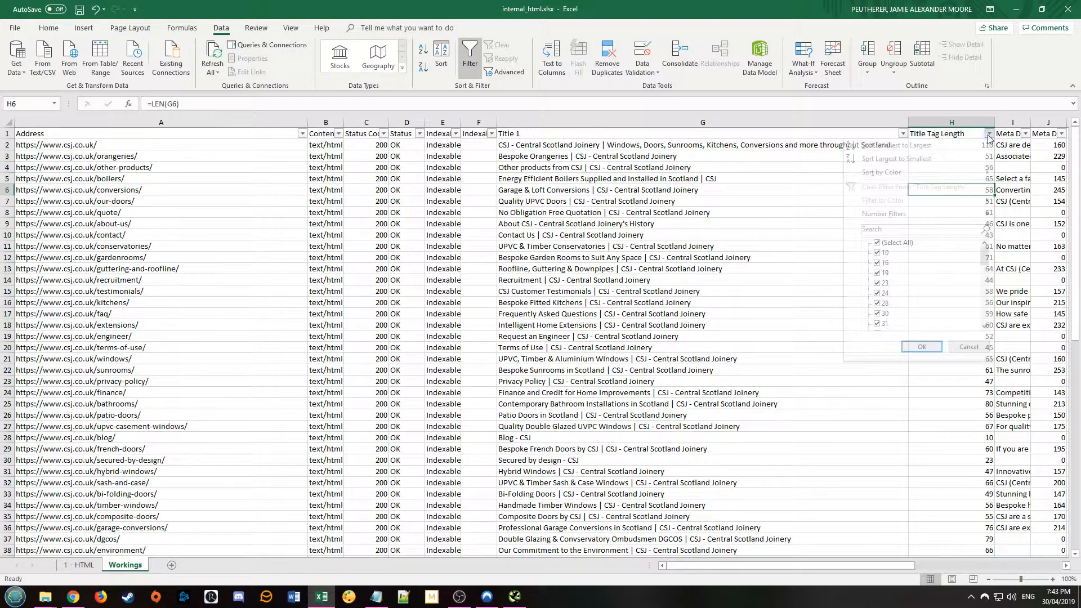
click(929, 159)
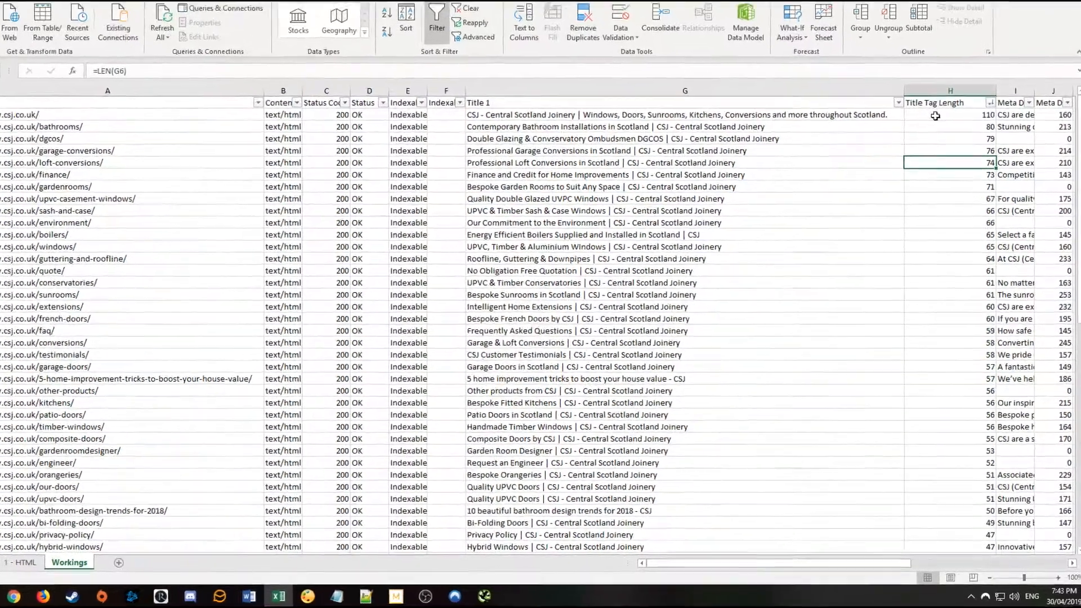
drag(941, 146, 944, 215)
drag(934, 73, 933, 207)
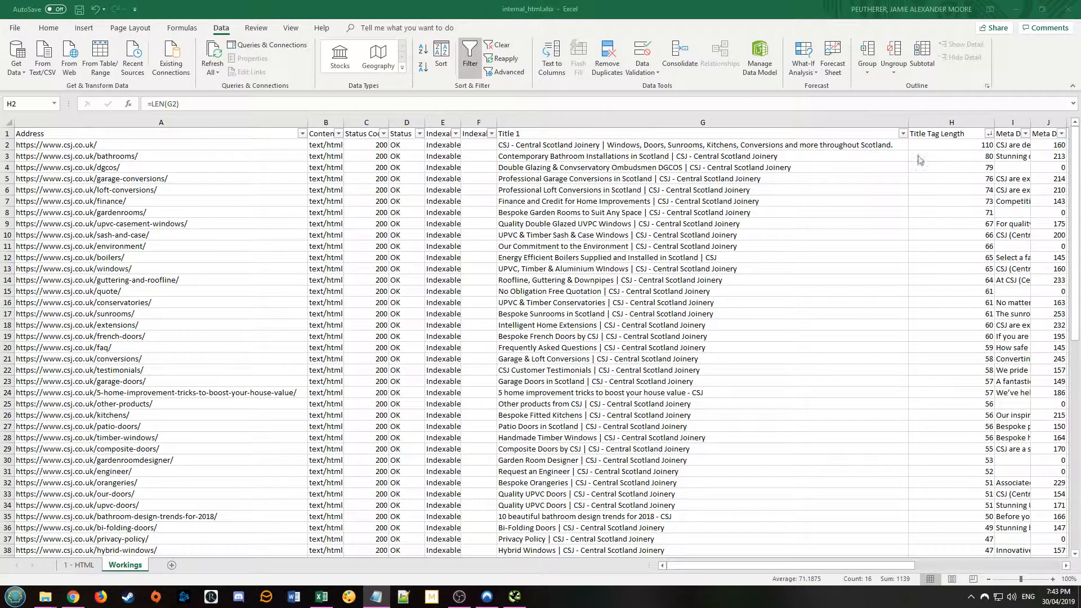
Sort the rows by Title Tag Length from smallest to largest
click(989, 134)
click(989, 134)
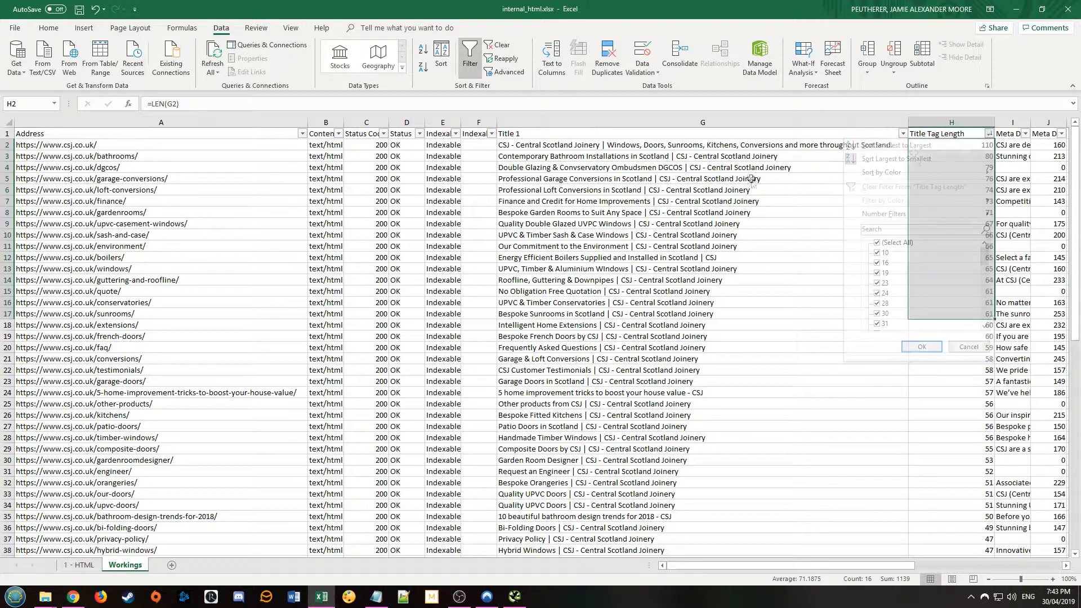
click(891, 167)
click(989, 133)
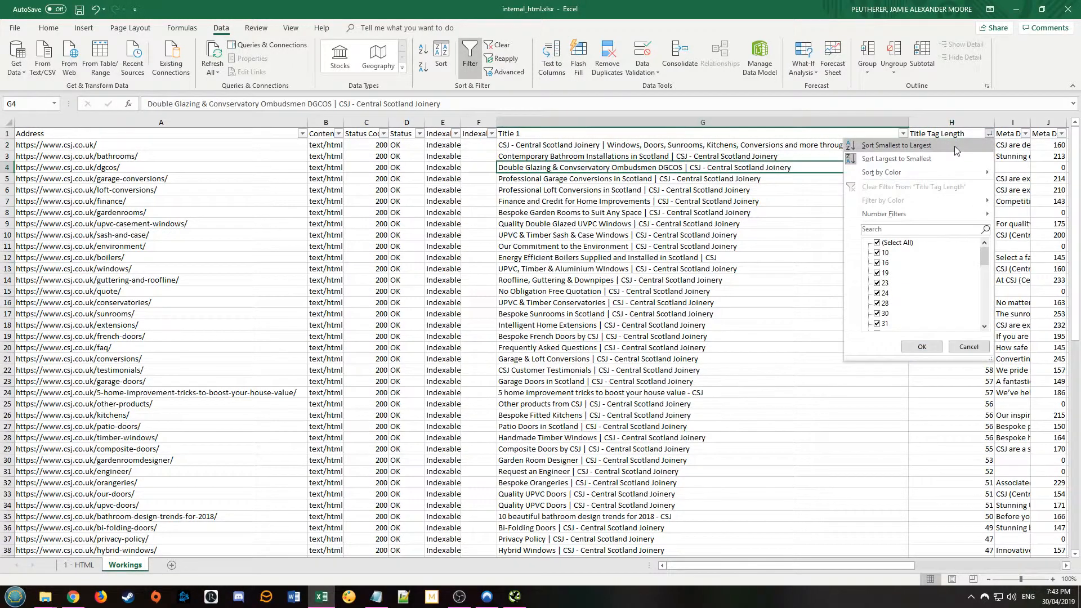
click(955, 146)
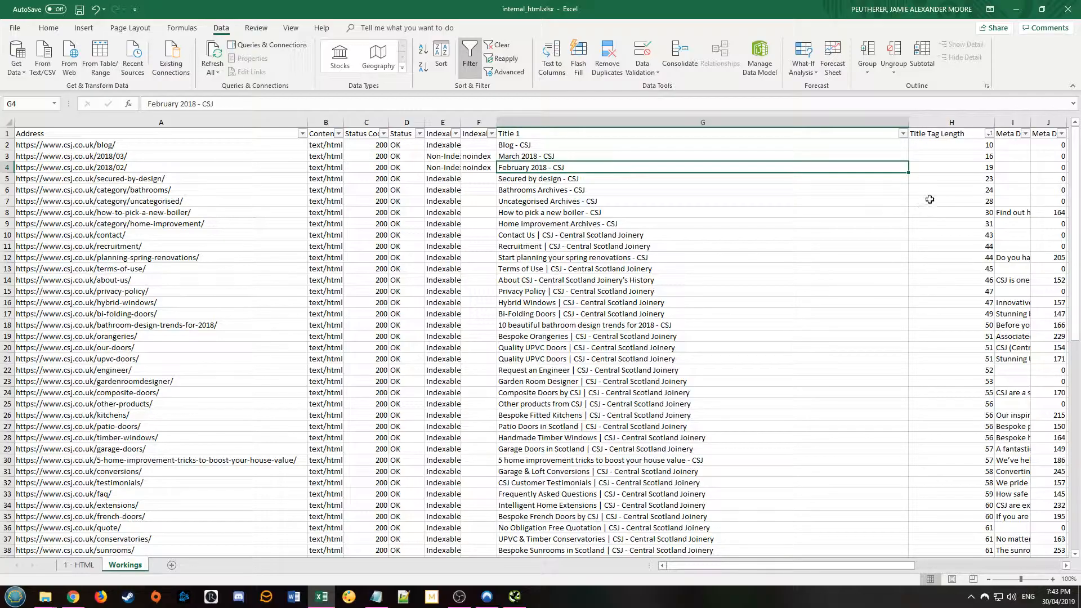
Highlight duplicate values among the page titles from G2 down with Light Red Fill with Dark Red Text
drag(884, 200, 870, 145)
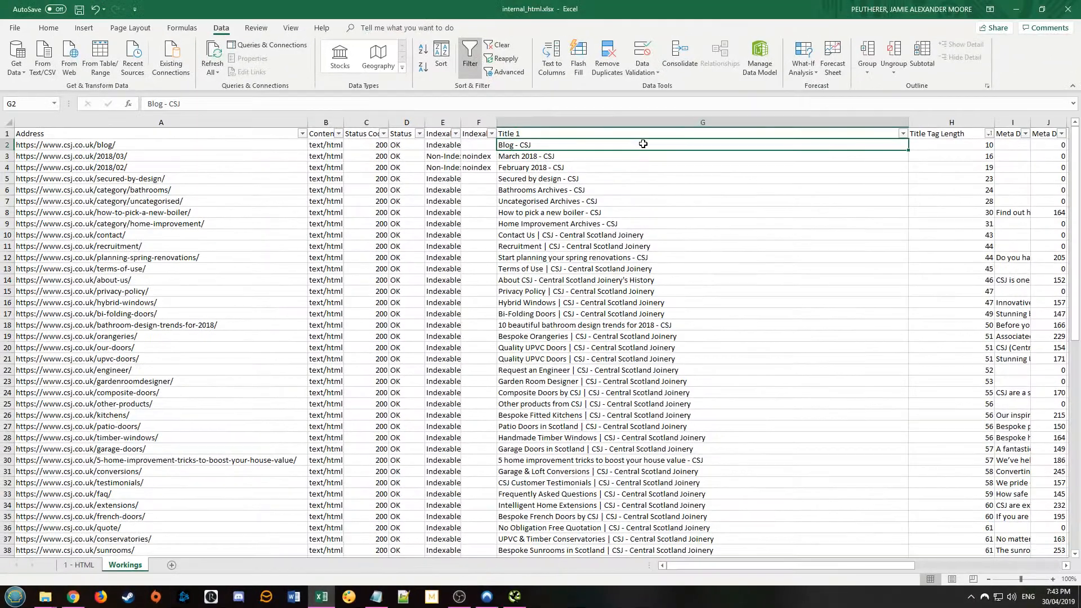
key(ctrl+shift+Down)
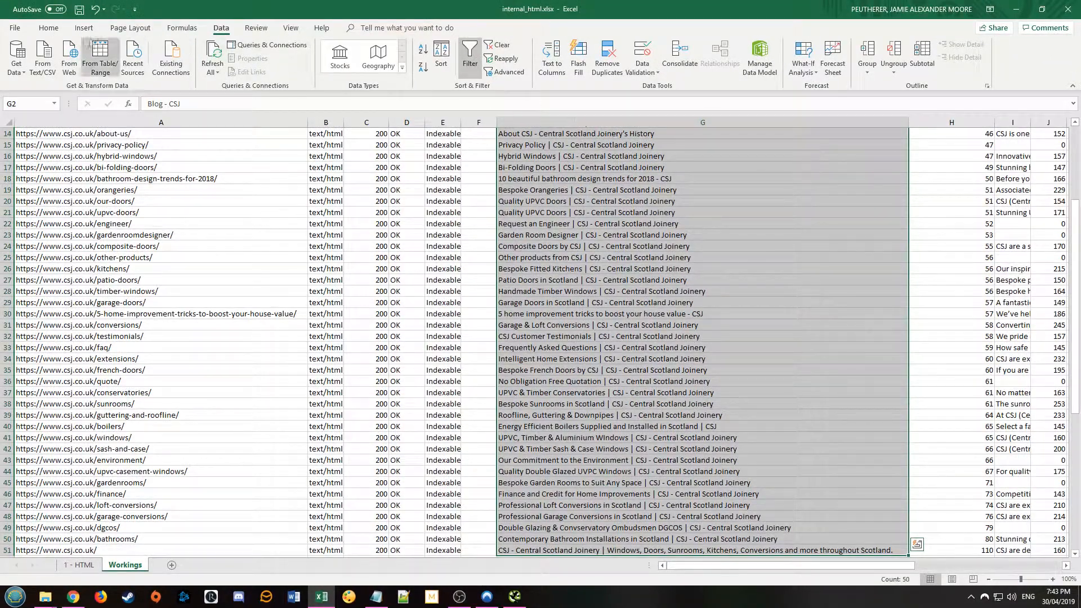
click(51, 29)
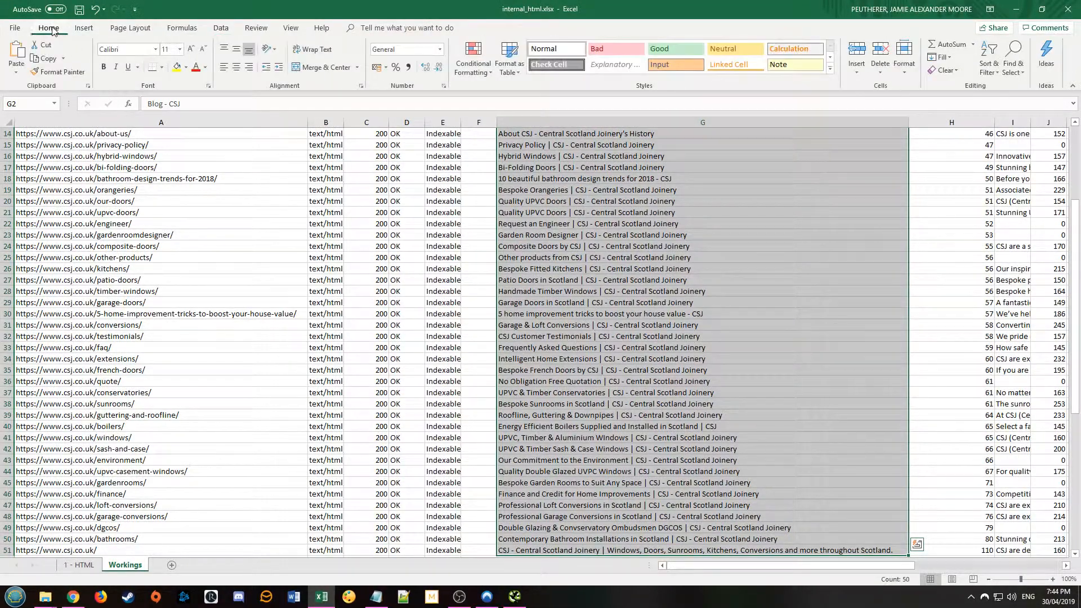
click(476, 54)
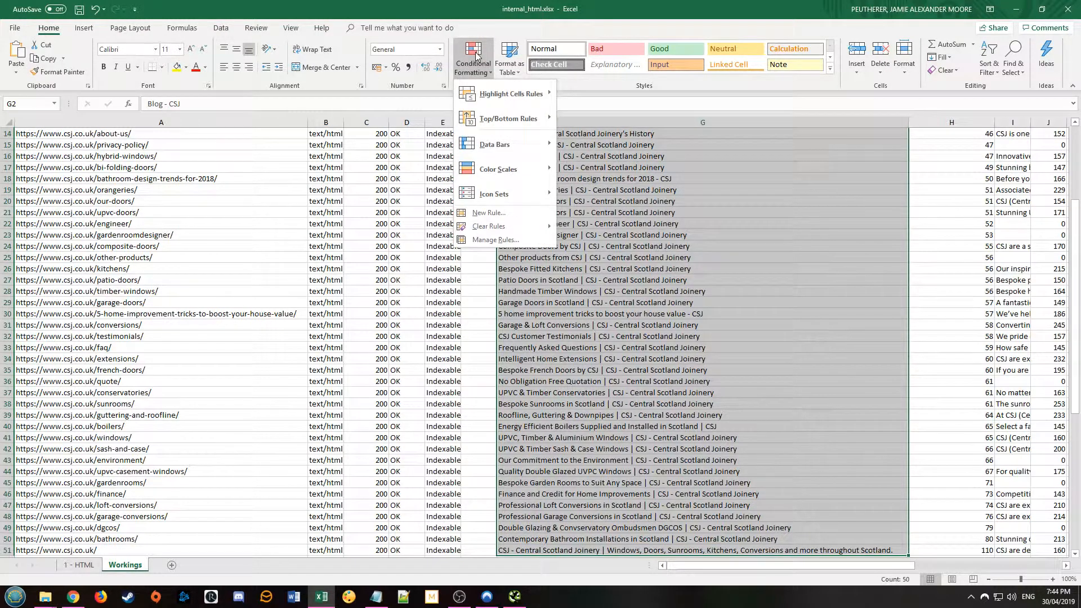
mouse_move(531, 94)
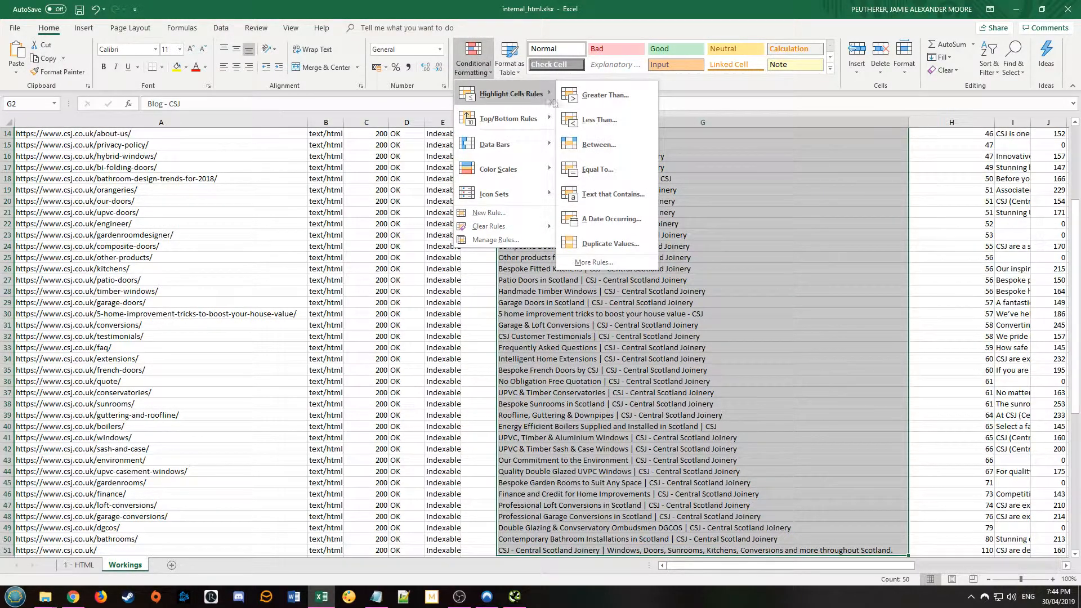
click(605, 243)
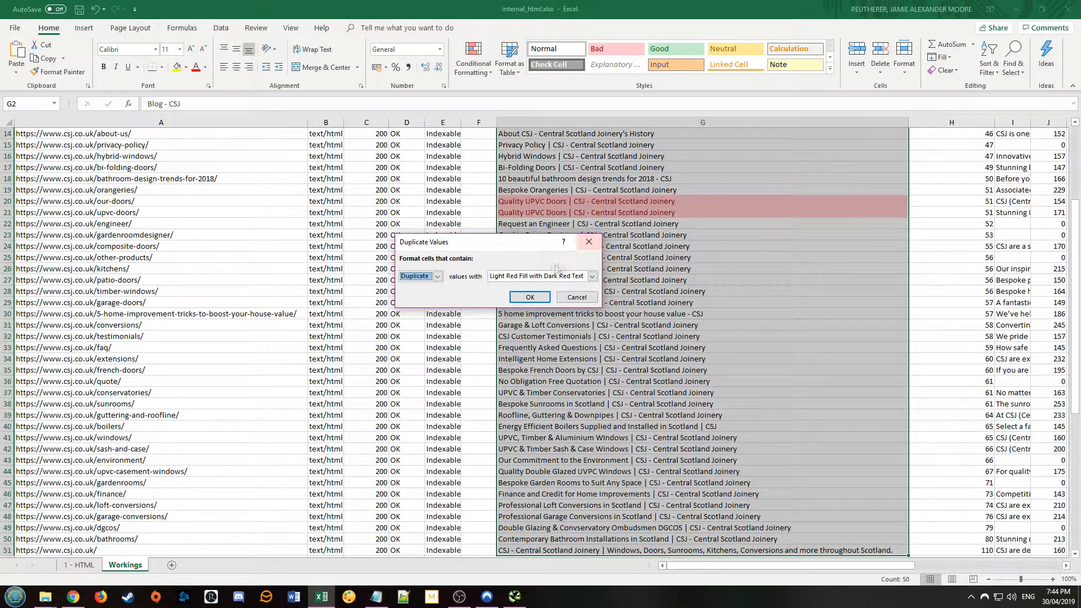
click(531, 296)
scroll(766, 339, up, 5)
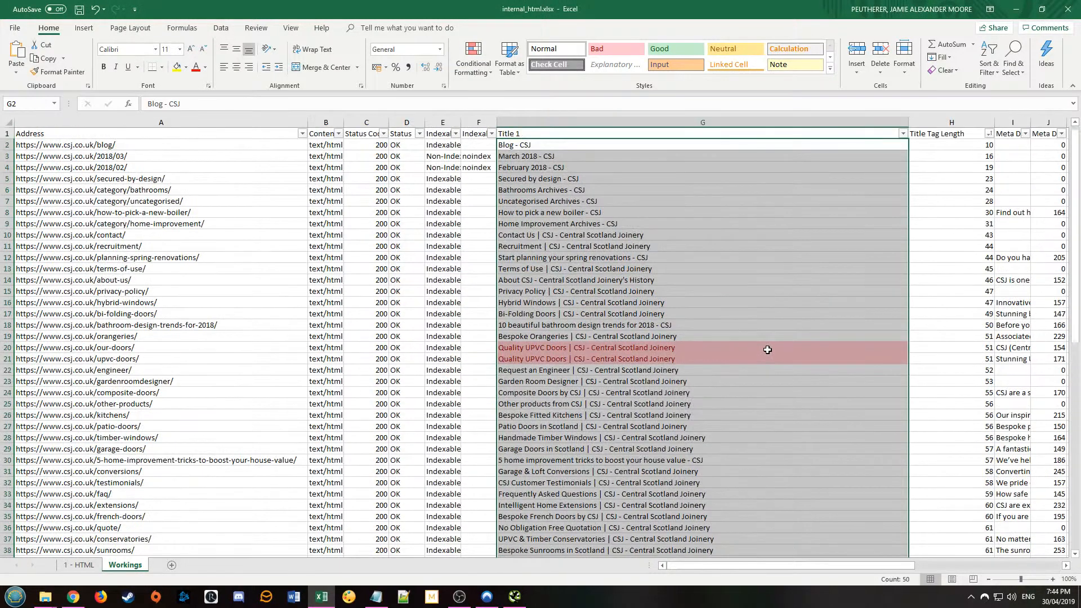
Filter the Title 1 column by the light red cell colour and select the duplicated titles for review
click(900, 159)
click(903, 133)
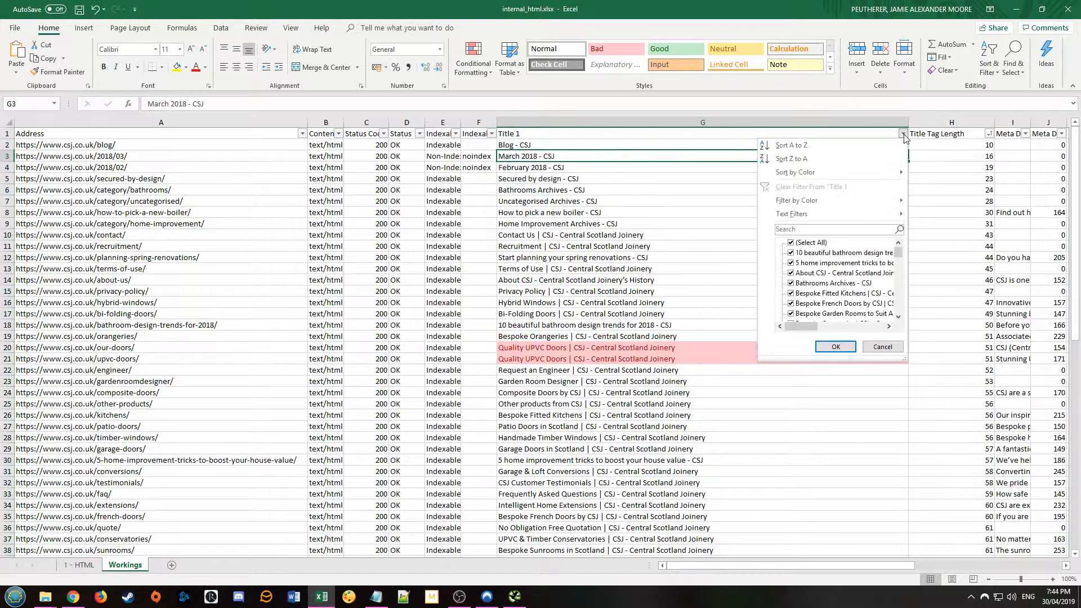
mouse_move(870, 204)
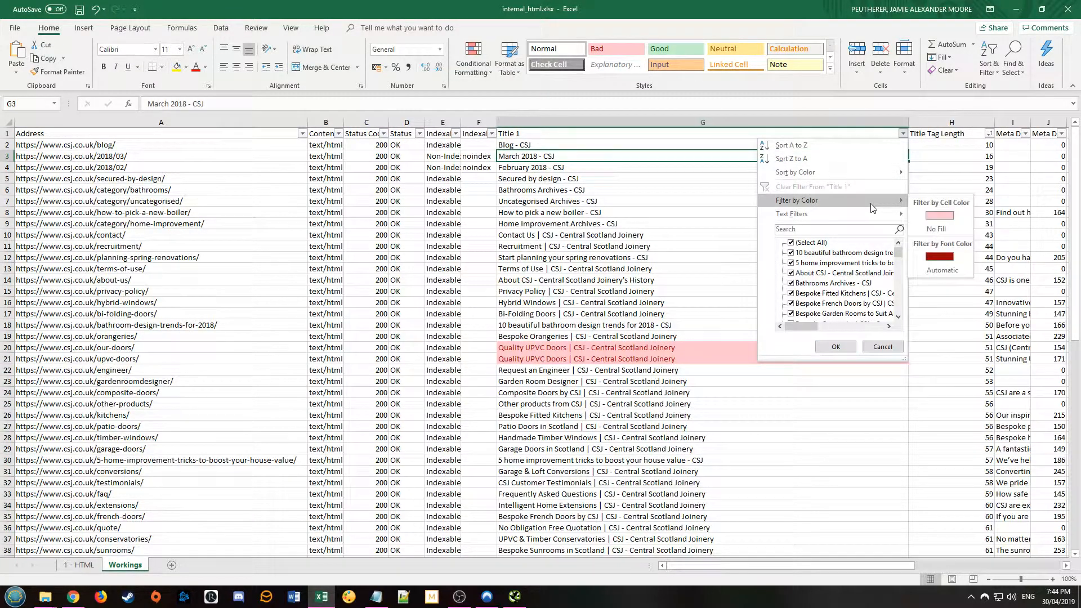
click(927, 217)
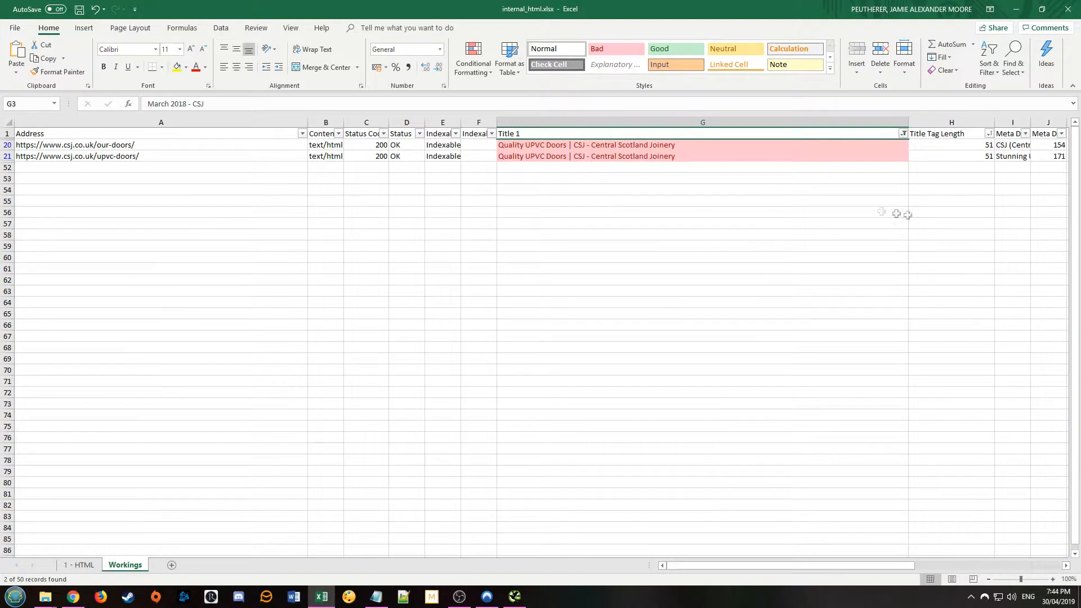
click(718, 145)
drag(717, 145, 717, 158)
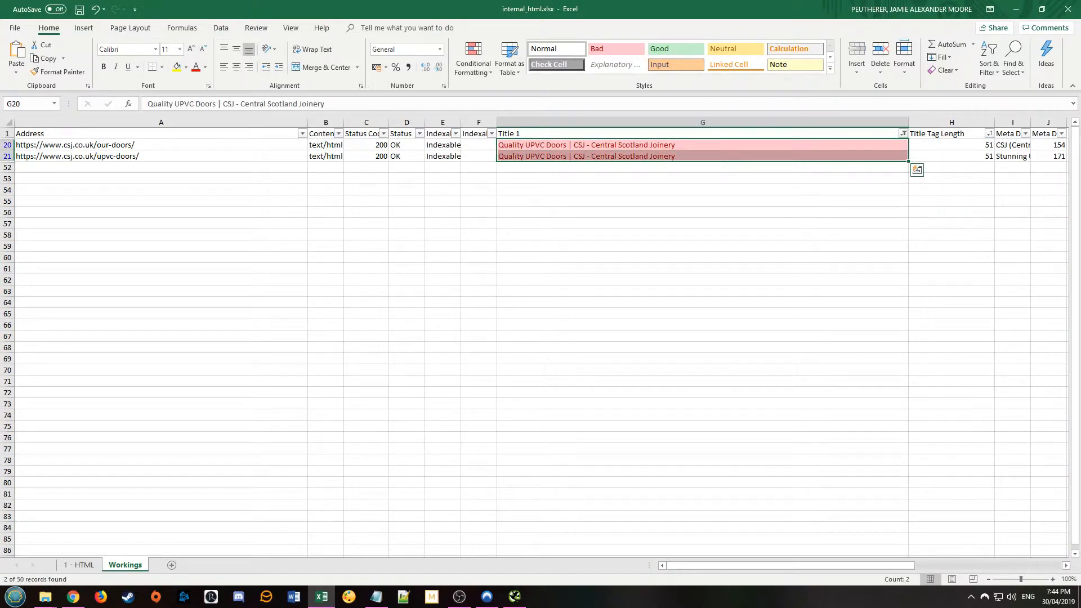
key(alt+Tab)
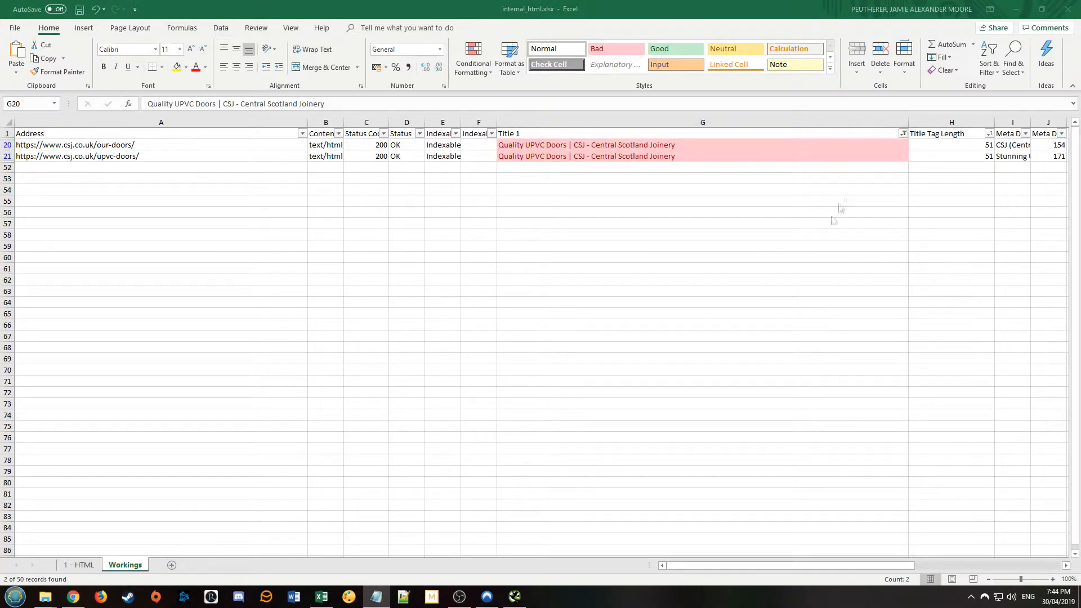
Clear the colour filter from the Title 1 column
click(903, 134)
click(903, 134)
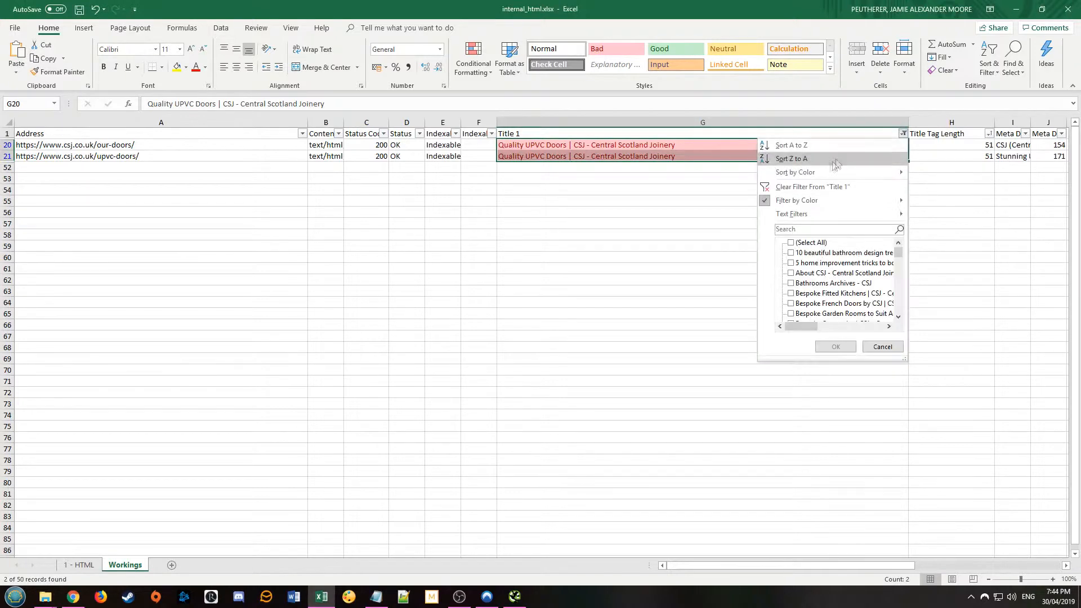
click(860, 187)
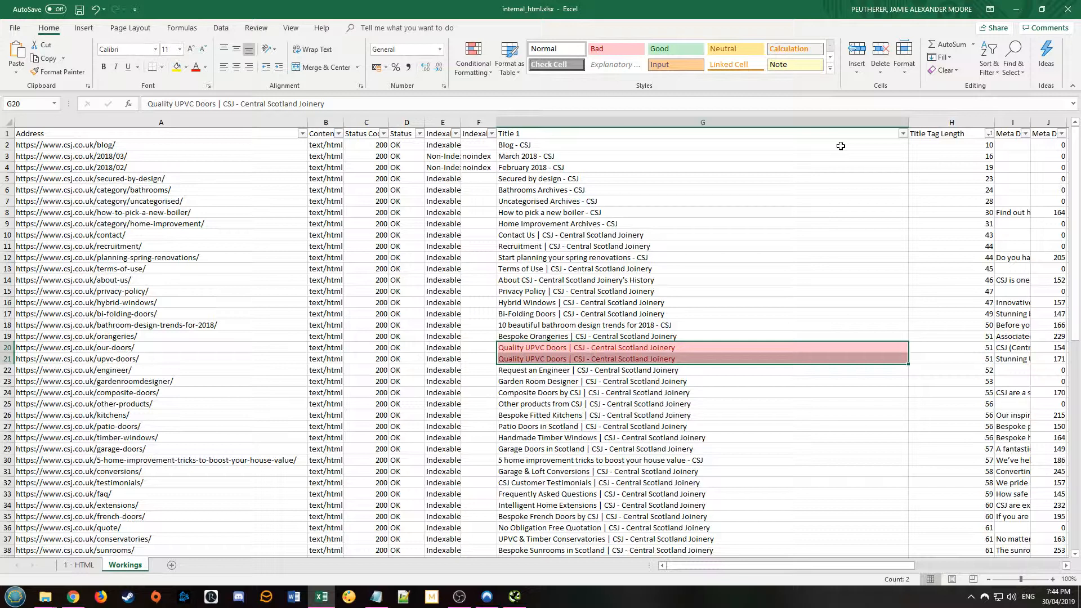
Filter Title 1 to rows that do not contain "Central Scotland Joinery" and select the listed titles for review
click(903, 134)
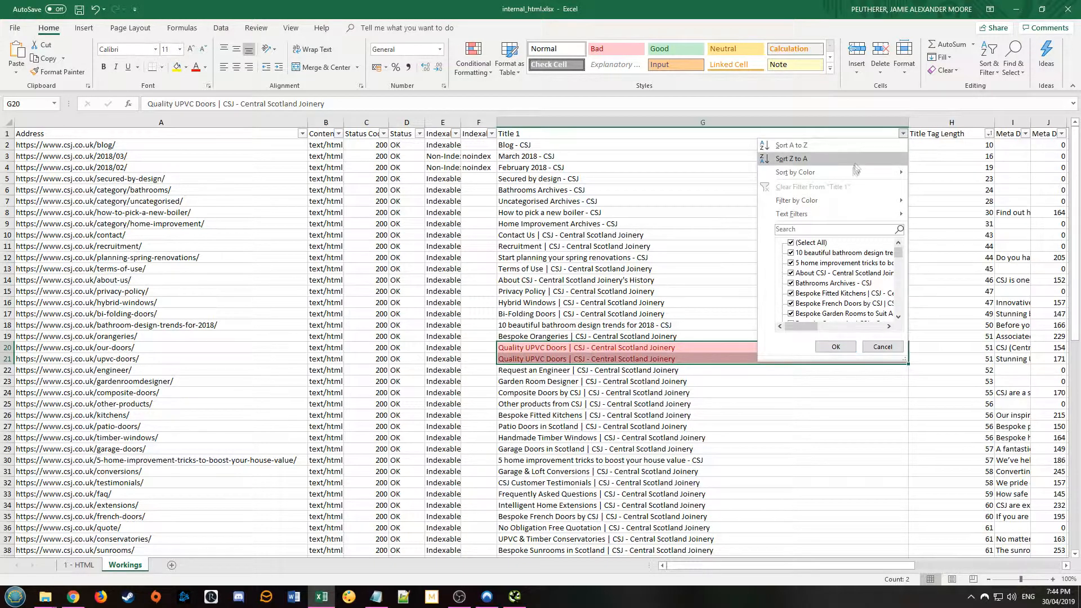
mouse_move(848, 214)
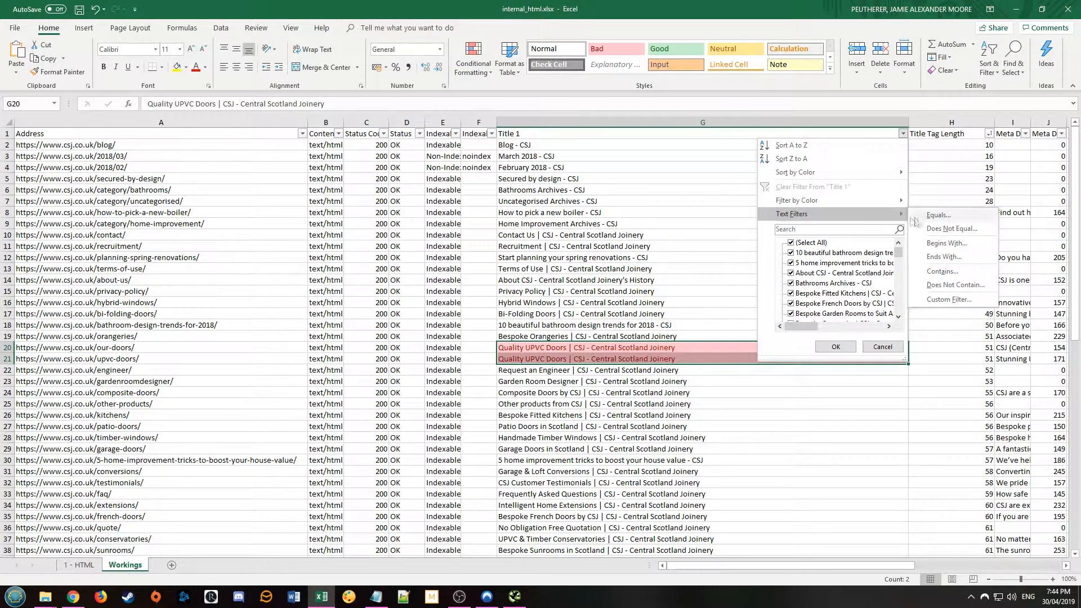
click(978, 286)
text(Central Scotland Joinery)
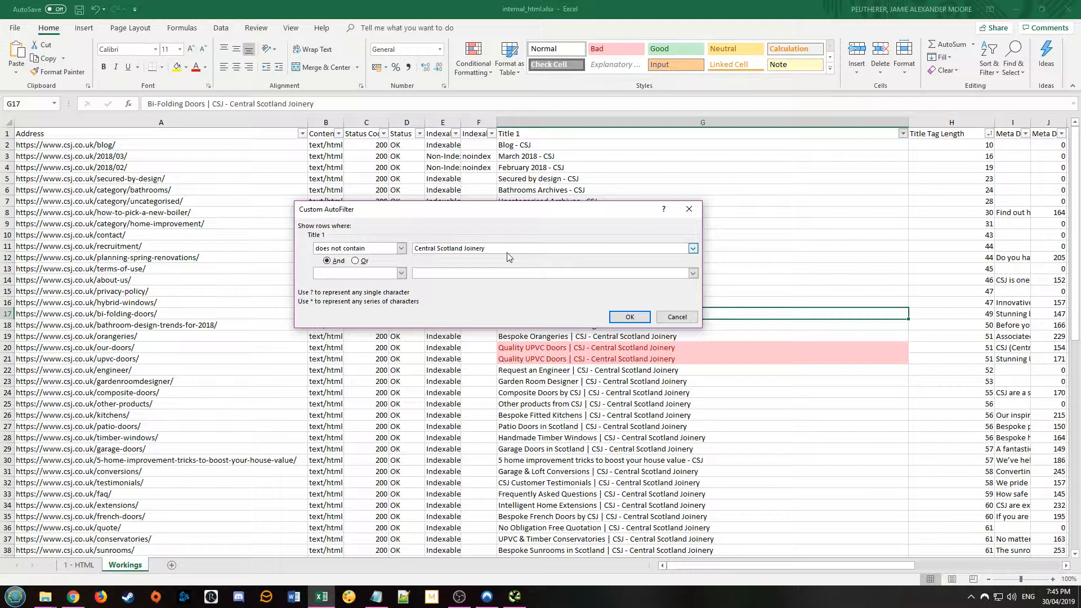
click(629, 317)
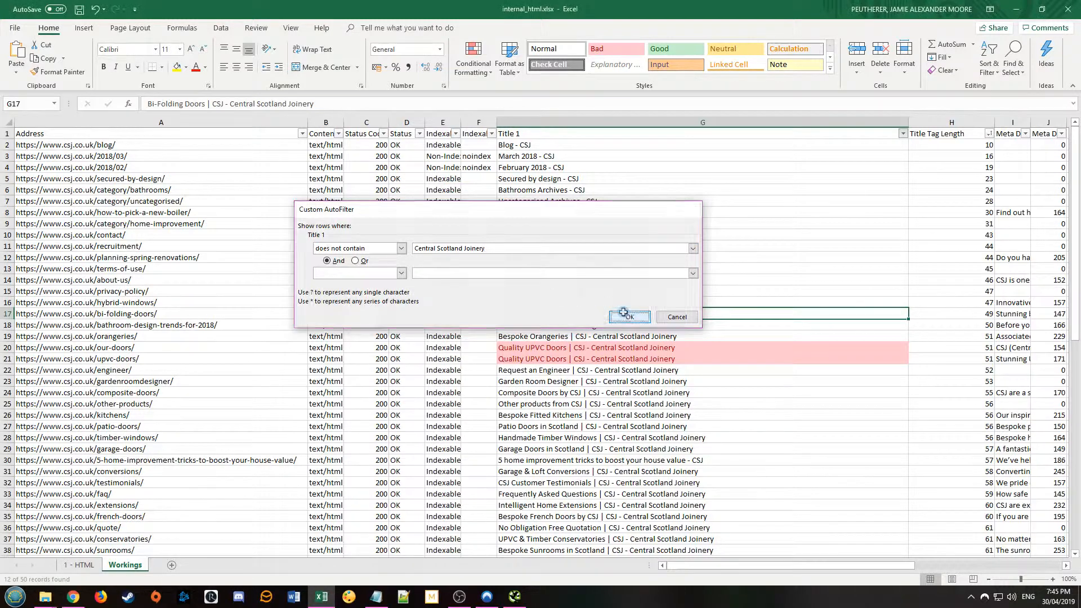
drag(538, 146, 539, 268)
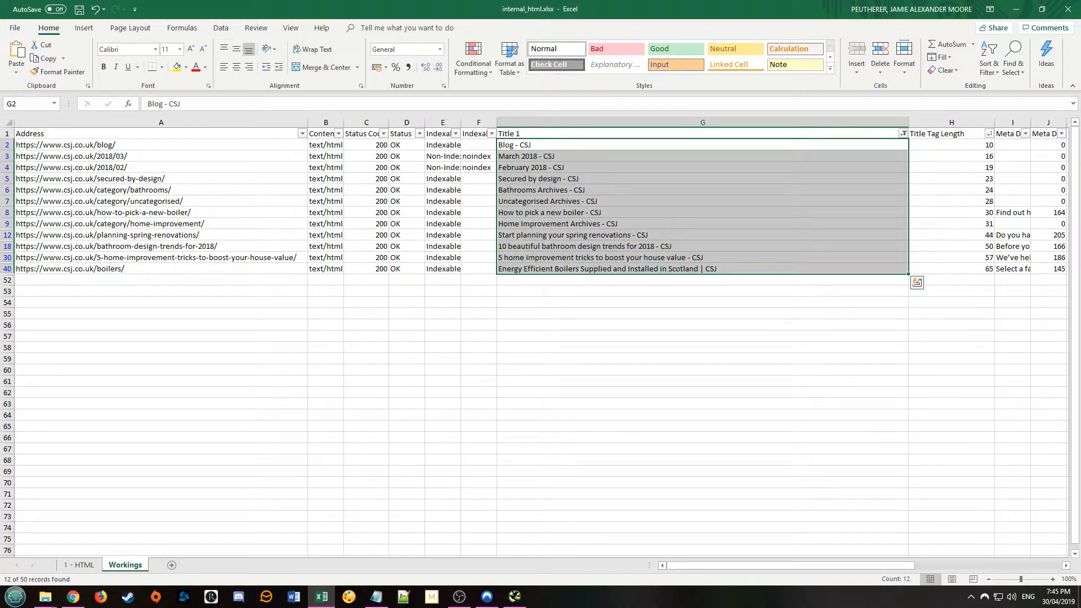
key(alt+Tab)
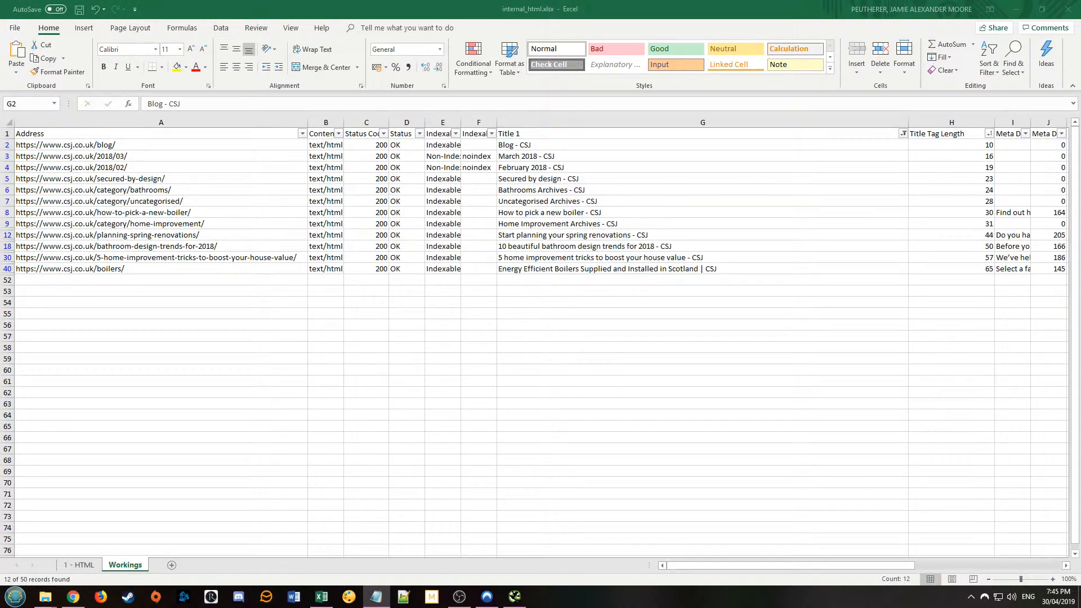